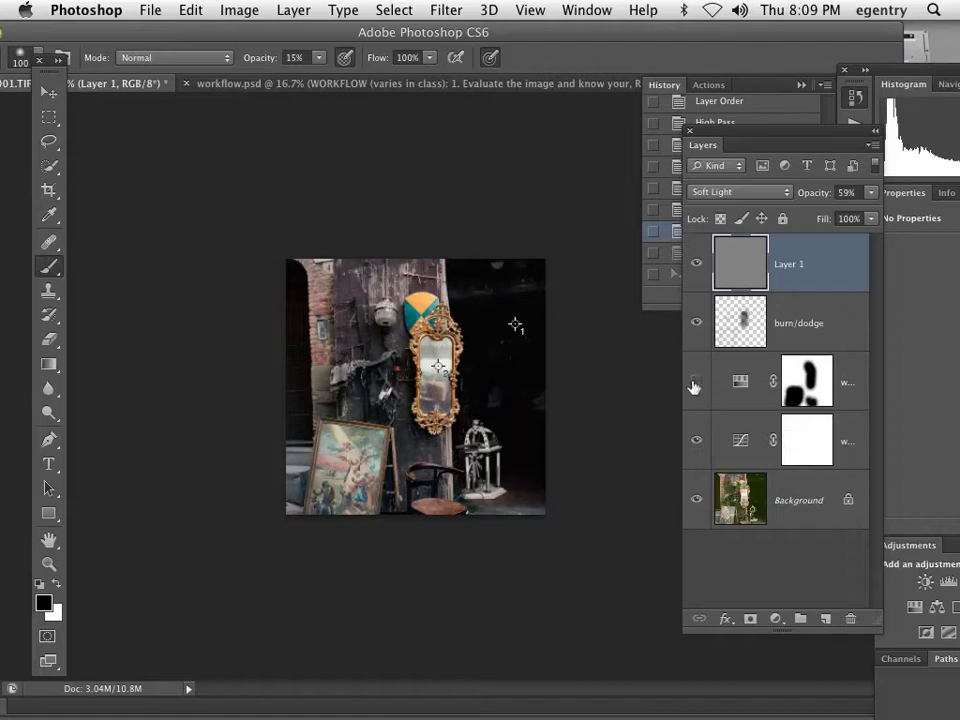
# Zoom in and toggle the adjustment, burn/dodge and Layer 1 visibility to compare their effects
pyautogui.click(397, 378)
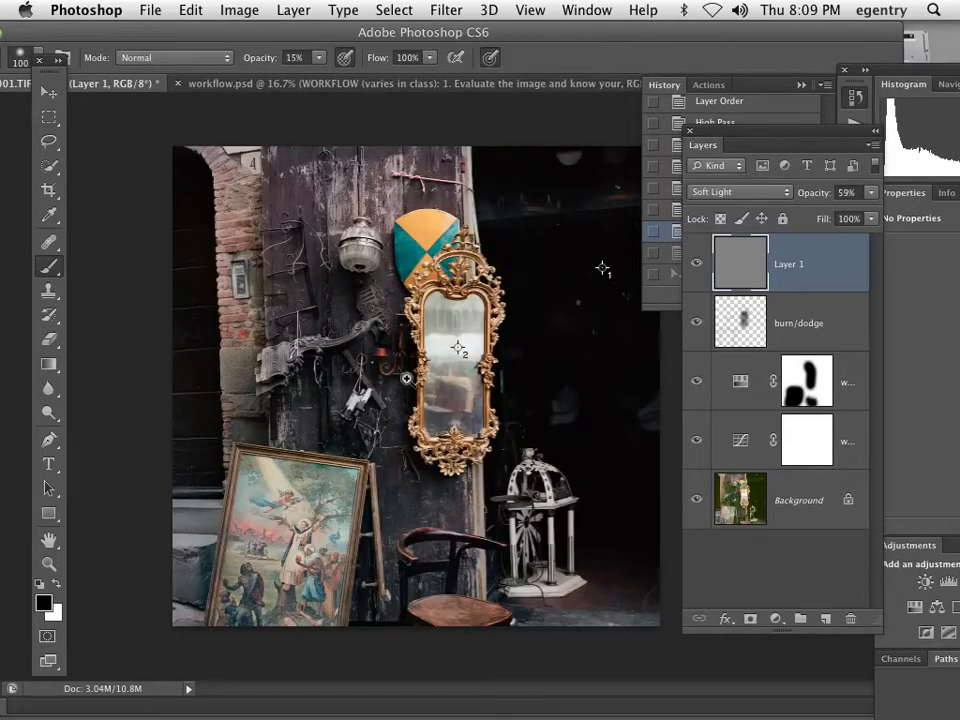
pyautogui.click(697, 384)
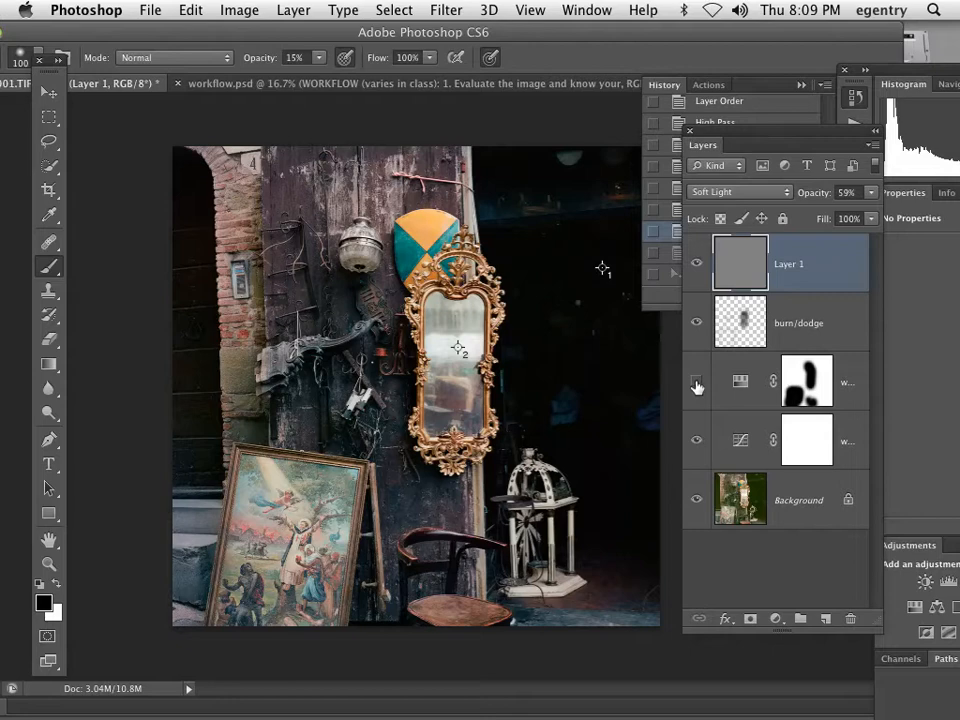
pyautogui.click(696, 323)
pyautogui.click(696, 323)
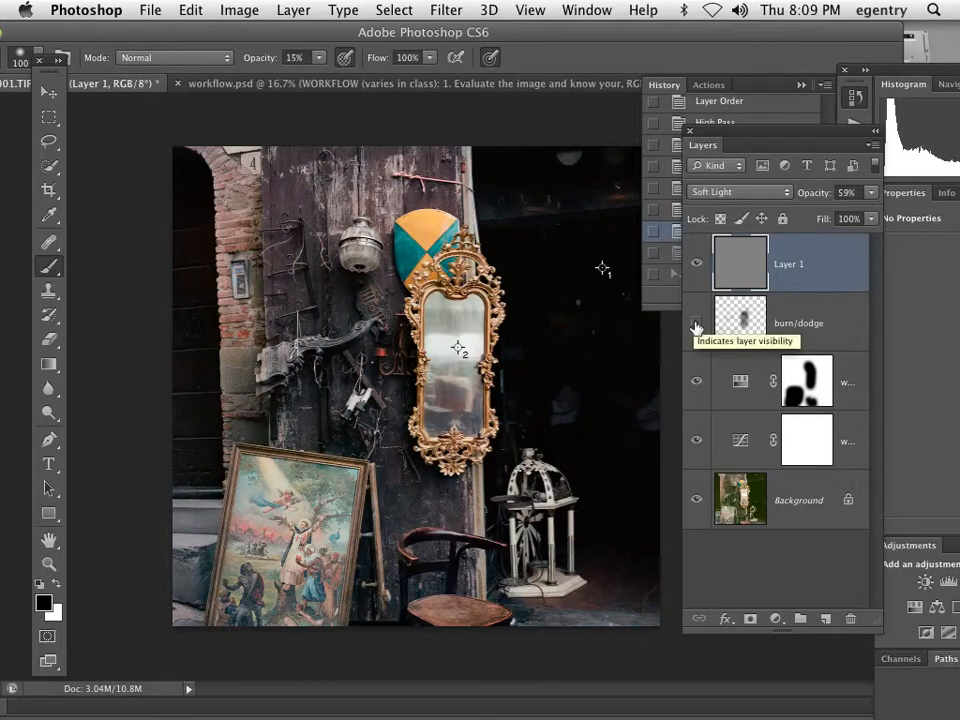
pyautogui.click(696, 323)
pyautogui.click(696, 323)
pyautogui.click(696, 268)
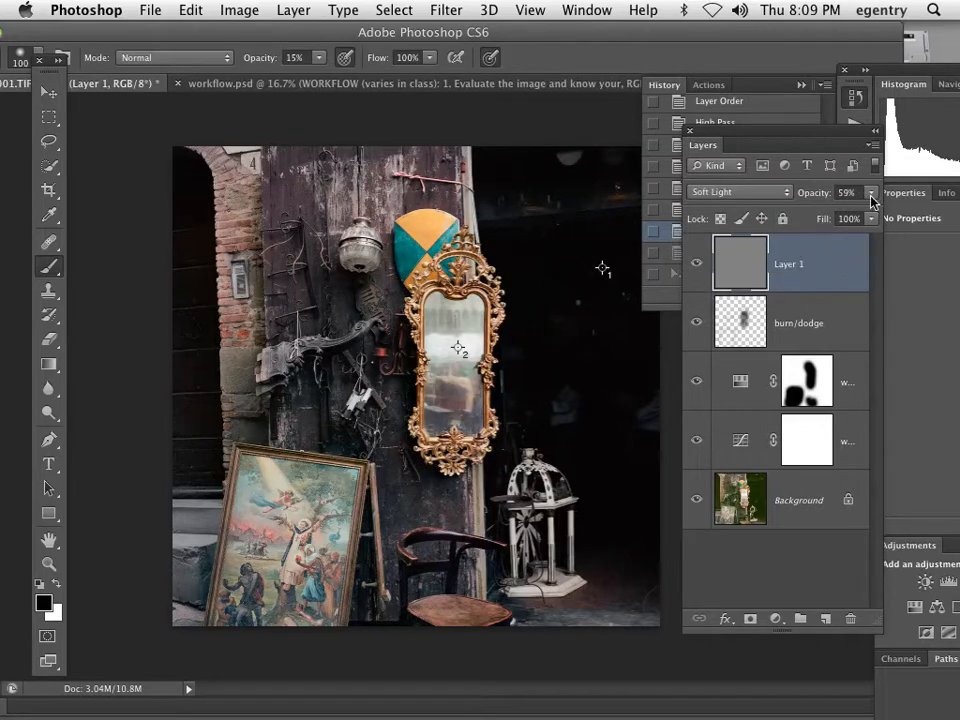
# Lower Layer 1's opacity from 59% to 48%
pyautogui.click(871, 193)
pyautogui.moveTo(829, 220); pyautogui.dragTo(827, 220)
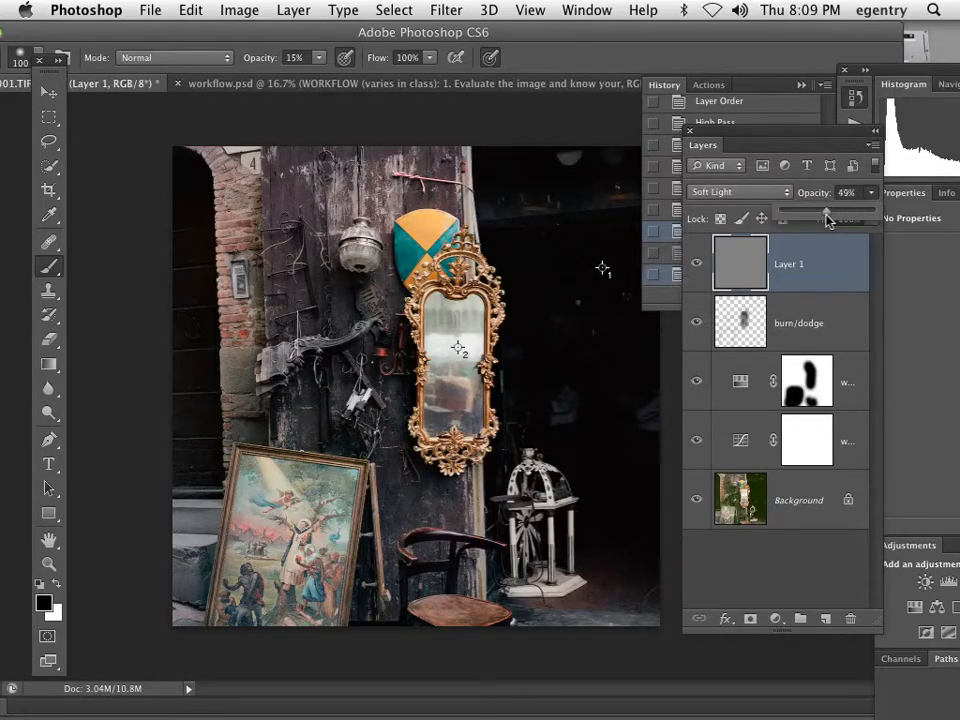
pyautogui.click(749, 261)
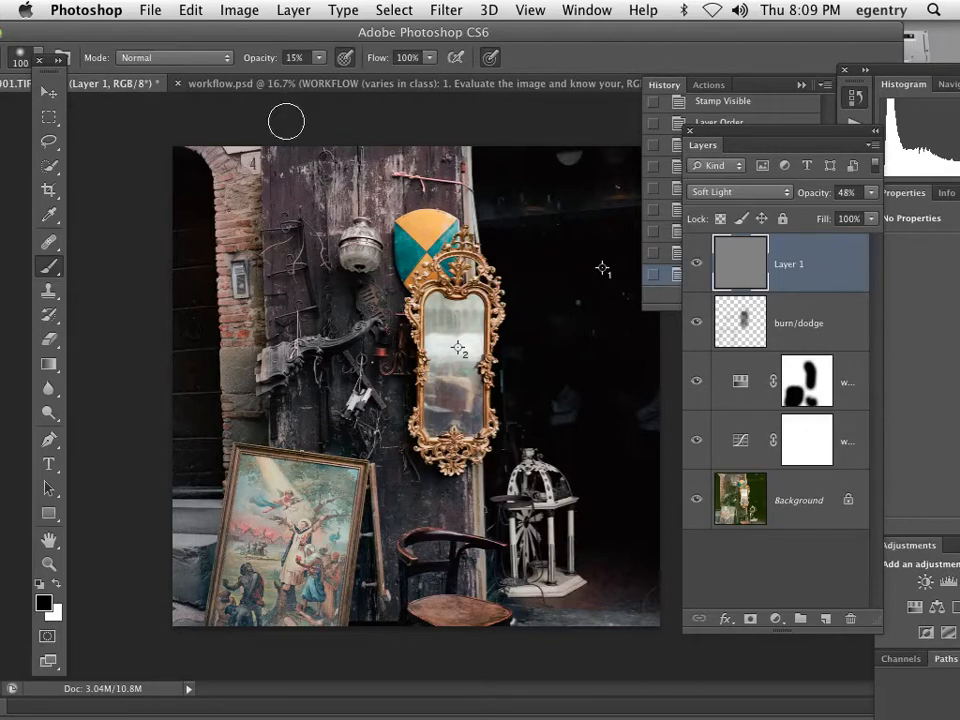
# Convert the image to the Costco San Francisco 10th St Lus profile with Flatten enabled
pyautogui.click(186, 10)
pyautogui.moveTo(263, 716)
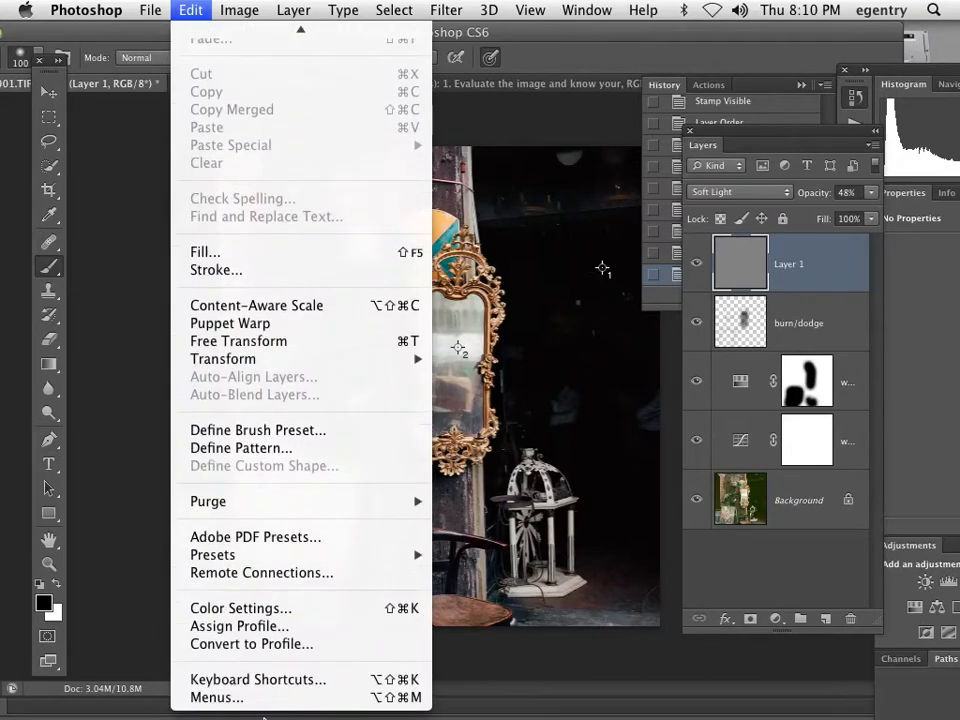
pyautogui.click(266, 646)
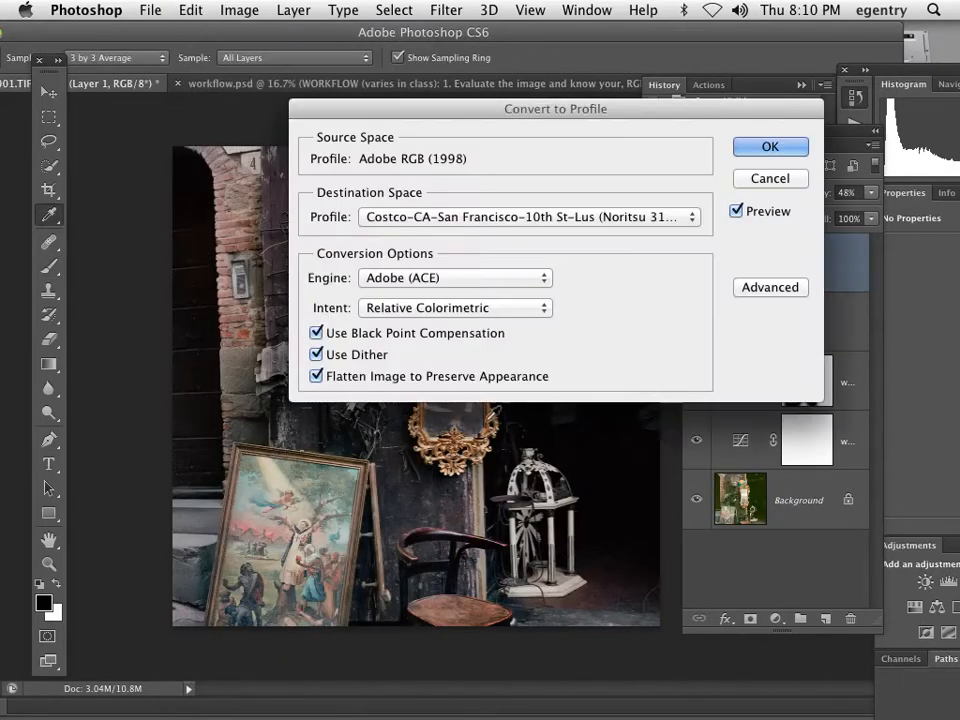
pyautogui.click(551, 218)
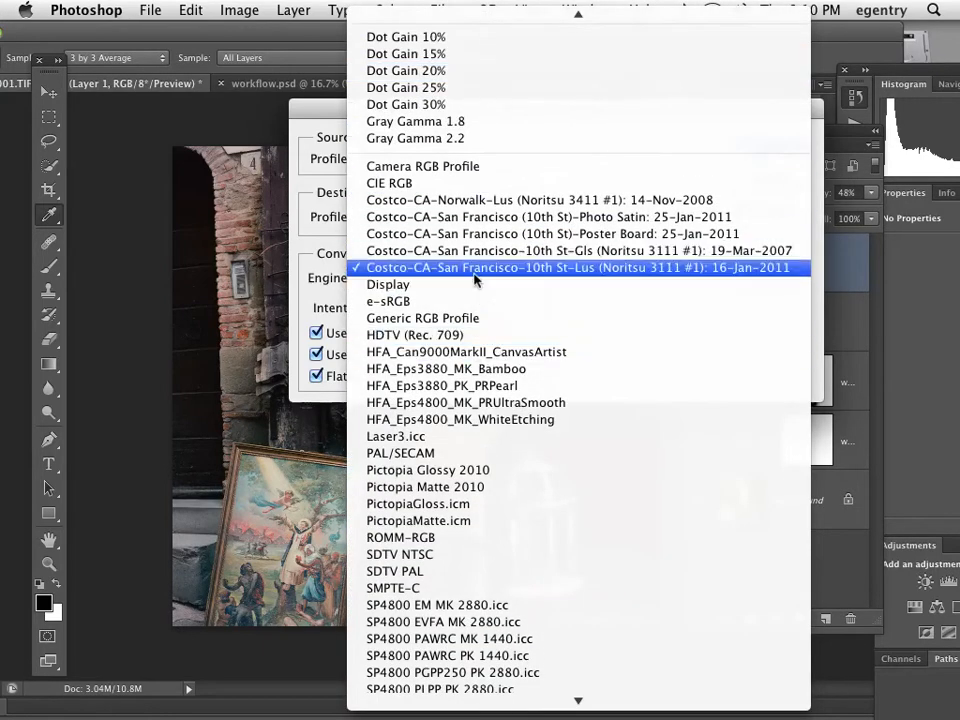
pyautogui.click(474, 270)
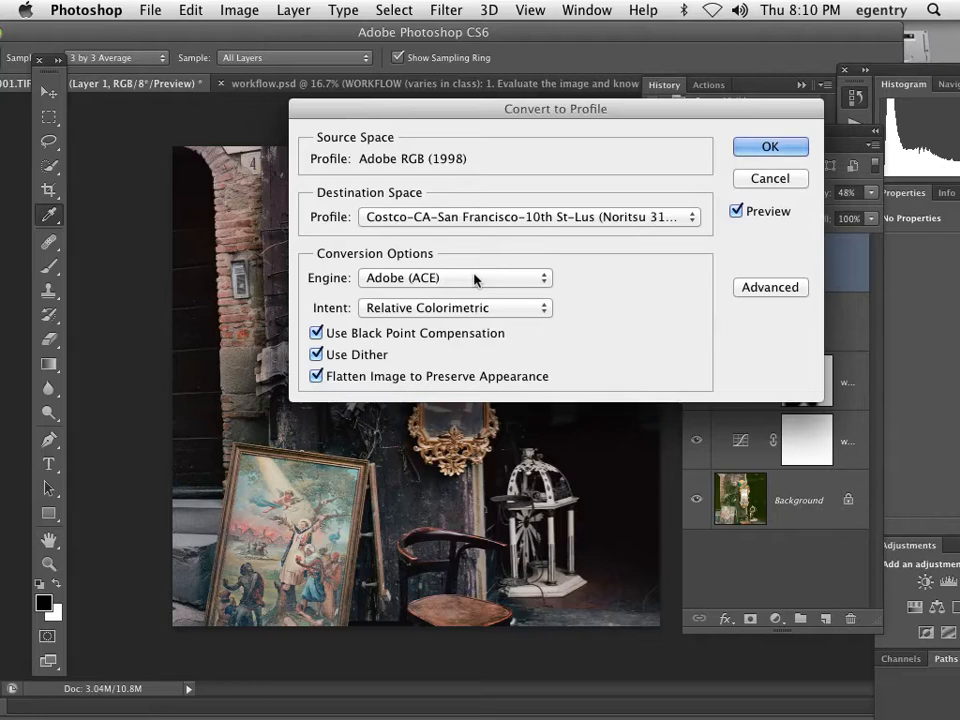
pyautogui.moveTo(652, 117); pyautogui.dragTo(610, 111)
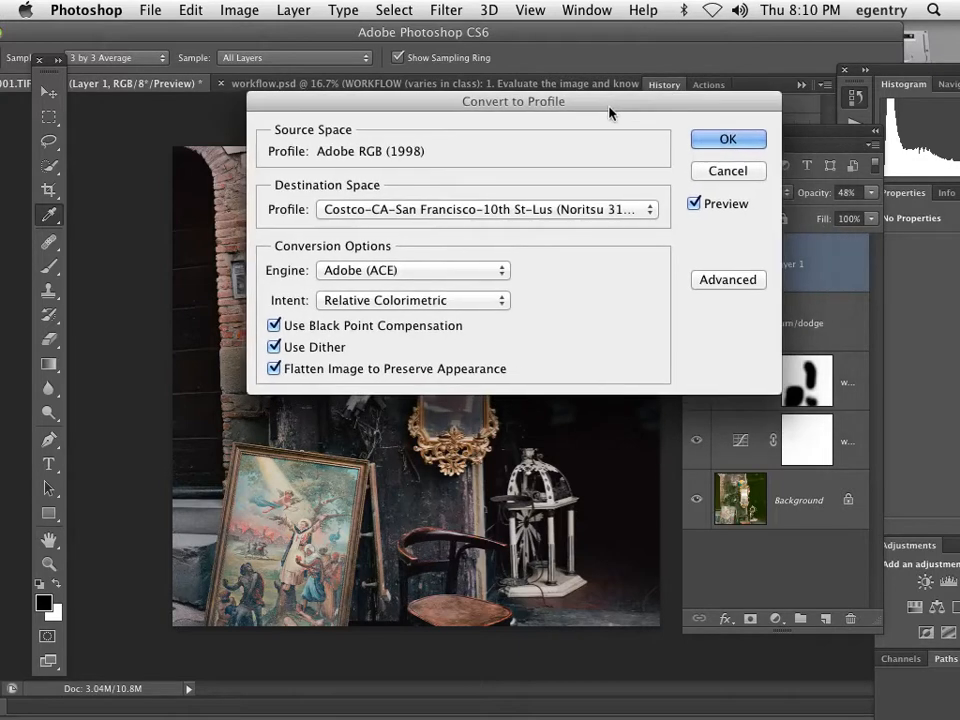
pyautogui.click(728, 143)
# Try a 5 × 7 inch canvas, fit it on screen, then undo back to the original size
pyautogui.press('b')
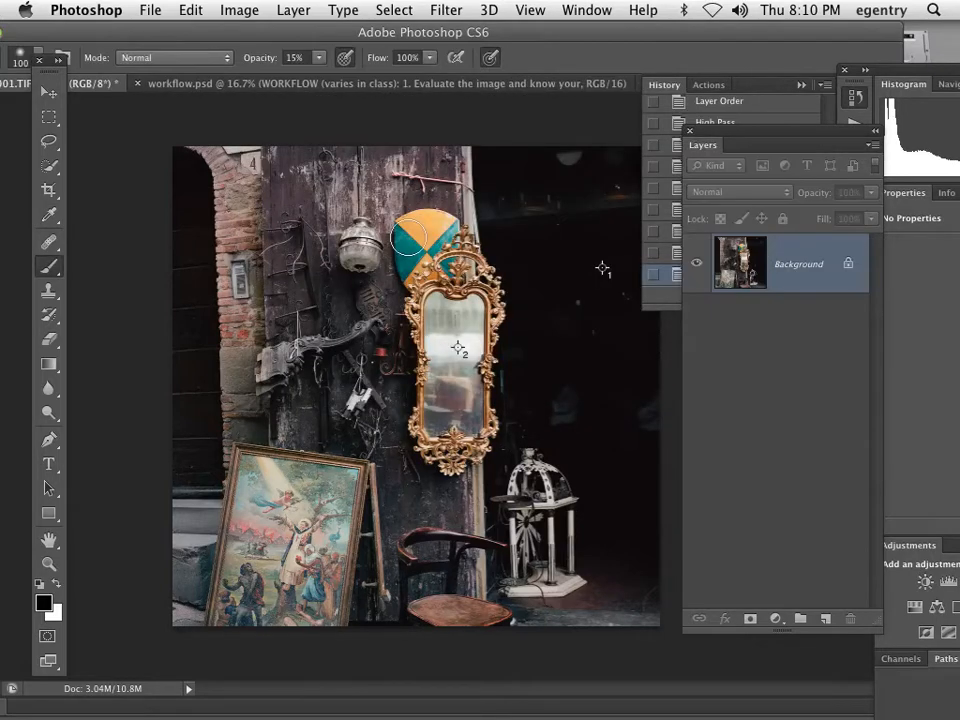
pyautogui.click(237, 9)
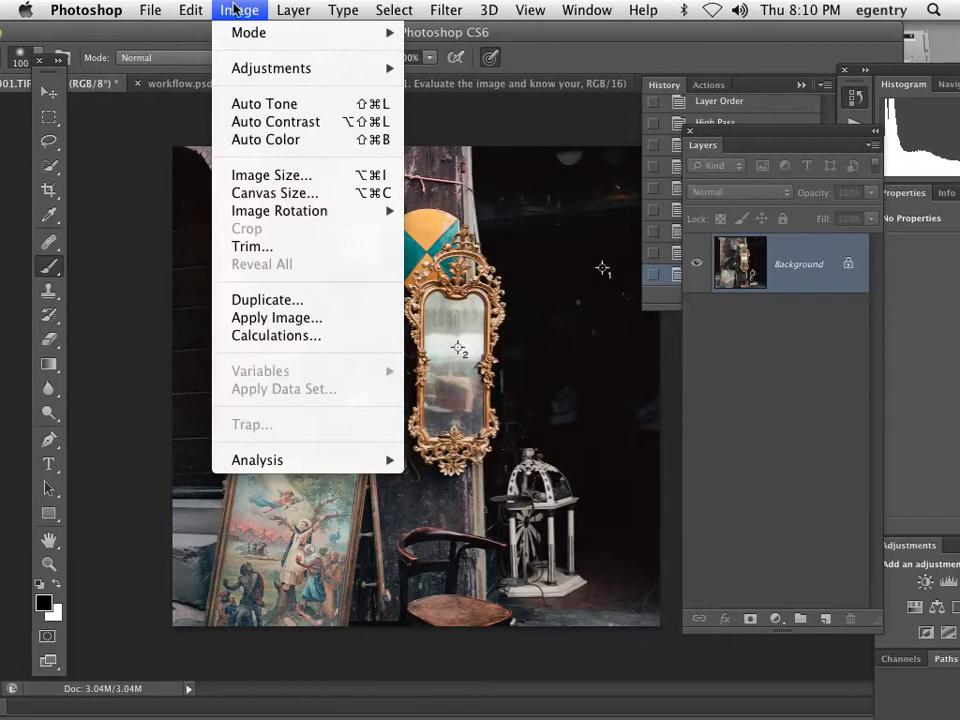
pyautogui.click(257, 193)
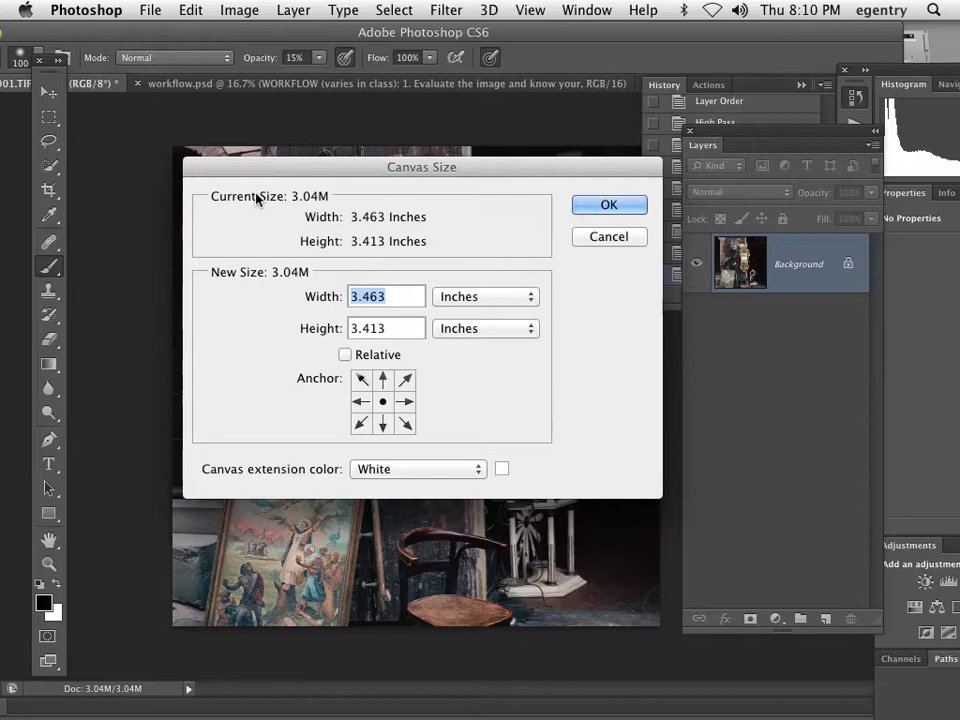
pyautogui.write('5')
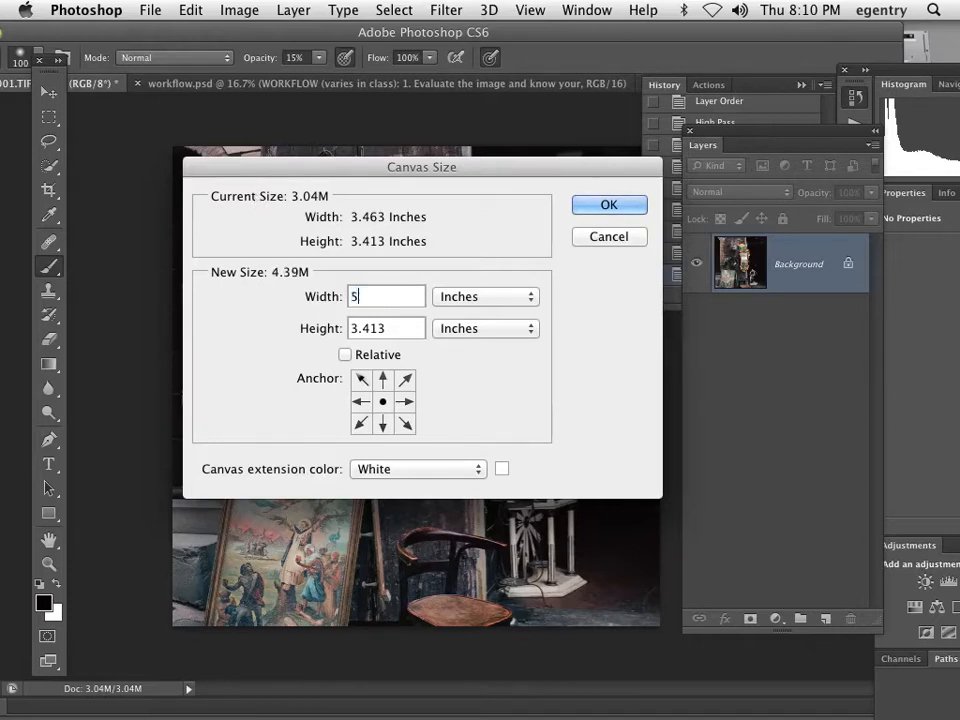
pyautogui.press('Tab')
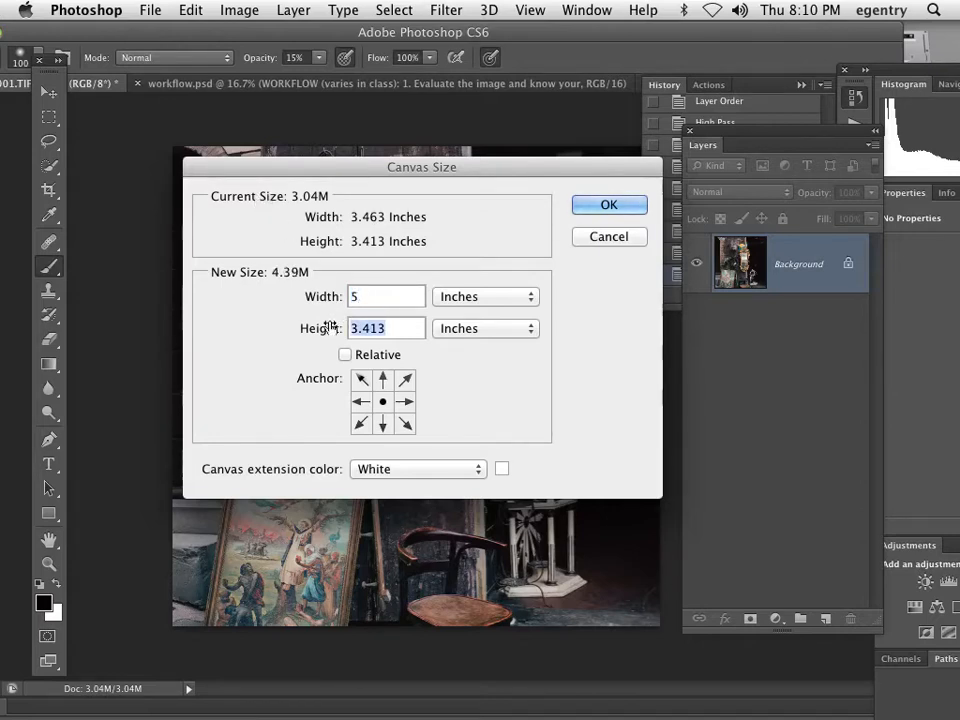
pyautogui.write('7')
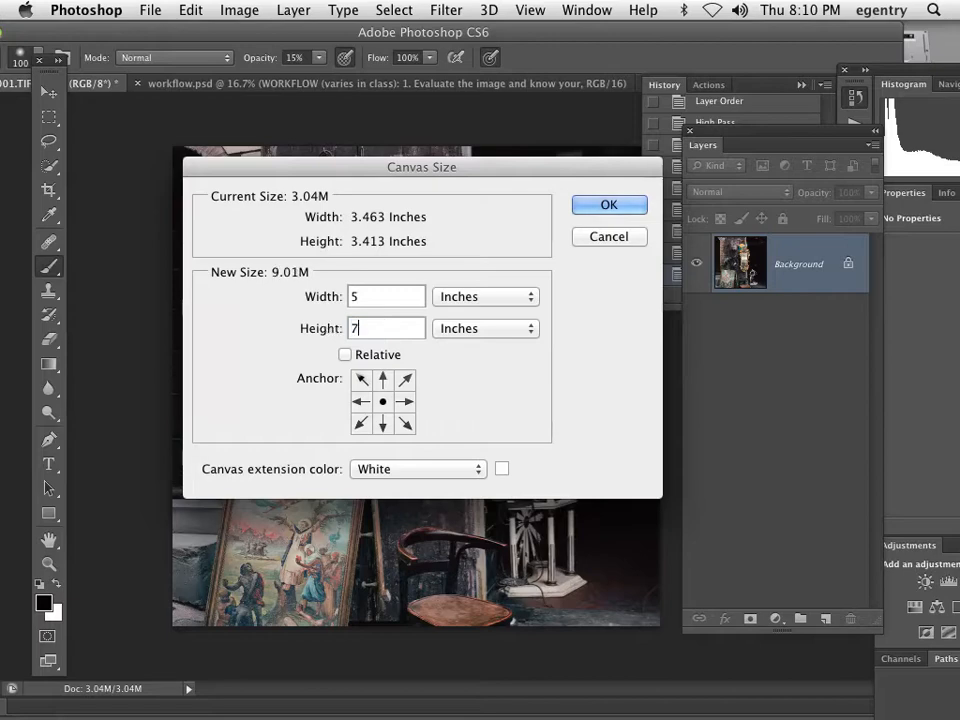
pyautogui.click(620, 207)
pyautogui.press('super+0')
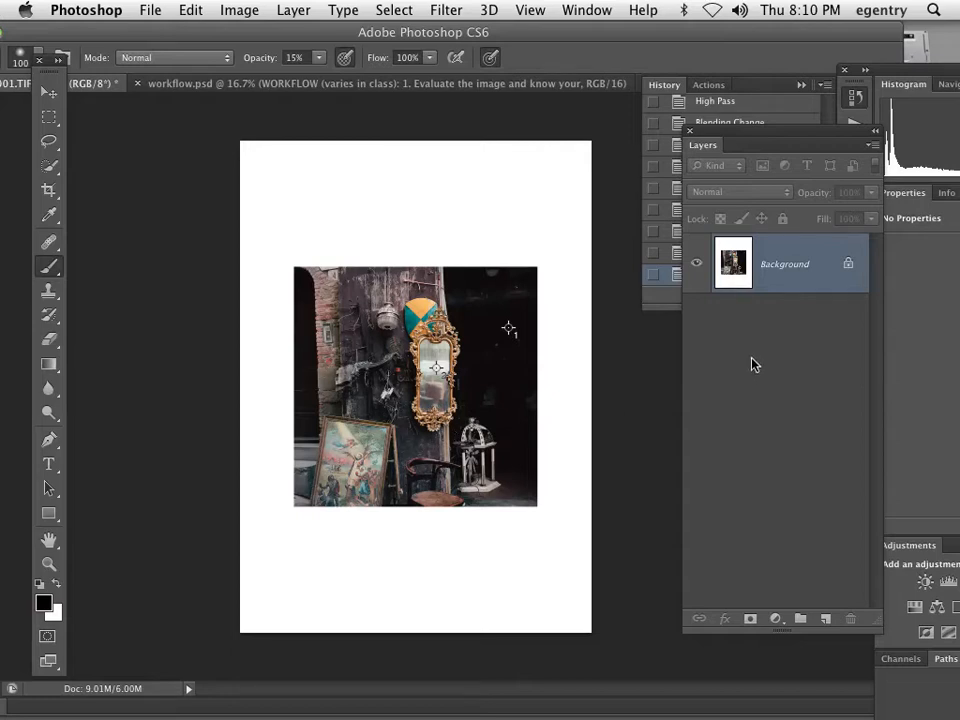
pyautogui.press('super+z')
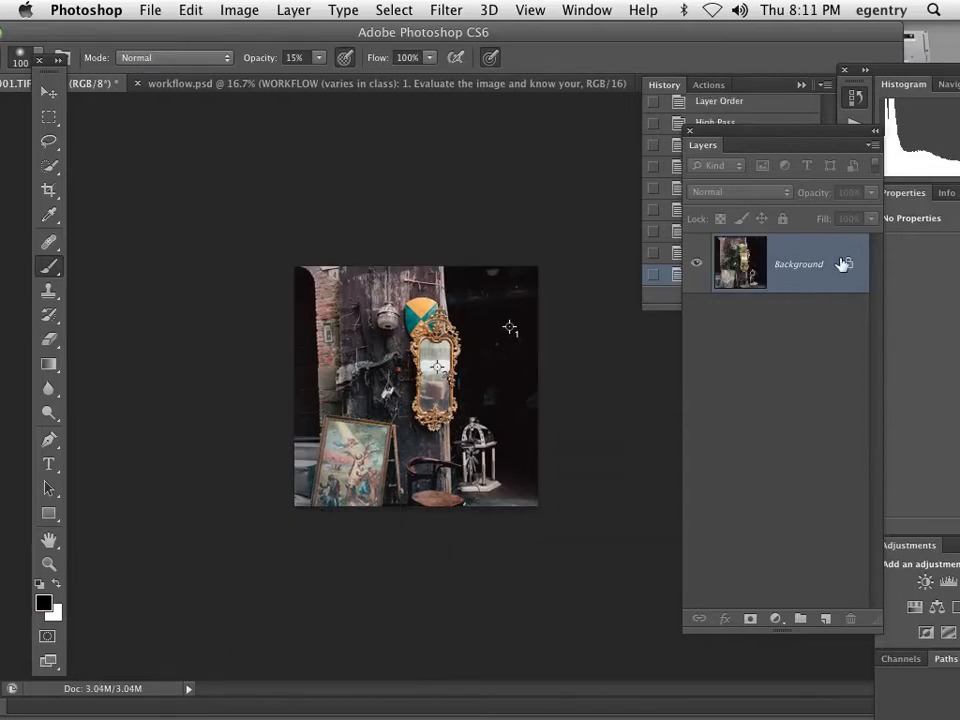
# Unlock the Background into Layer 0 and add a new Layer 1 beneath it
pyautogui.moveTo(852, 264); pyautogui.dragTo(853, 622)
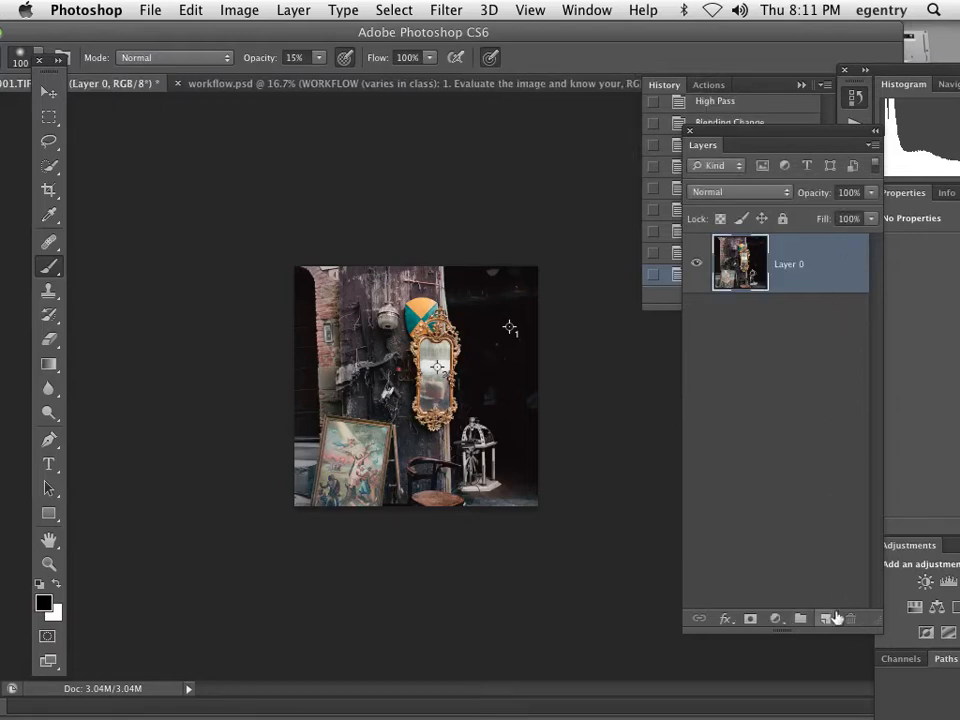
pyautogui.click(826, 619)
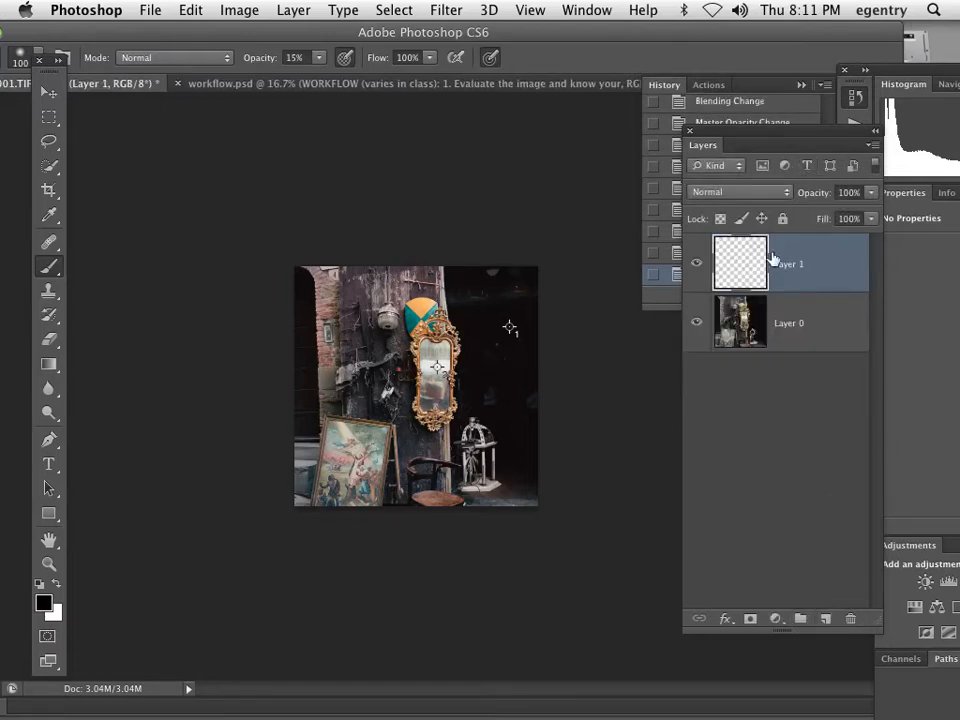
pyautogui.moveTo(751, 262); pyautogui.dragTo(754, 338)
# Enlarge the canvas to 5 × 7 inches and fill Layer 1 with white
pyautogui.click(239, 12)
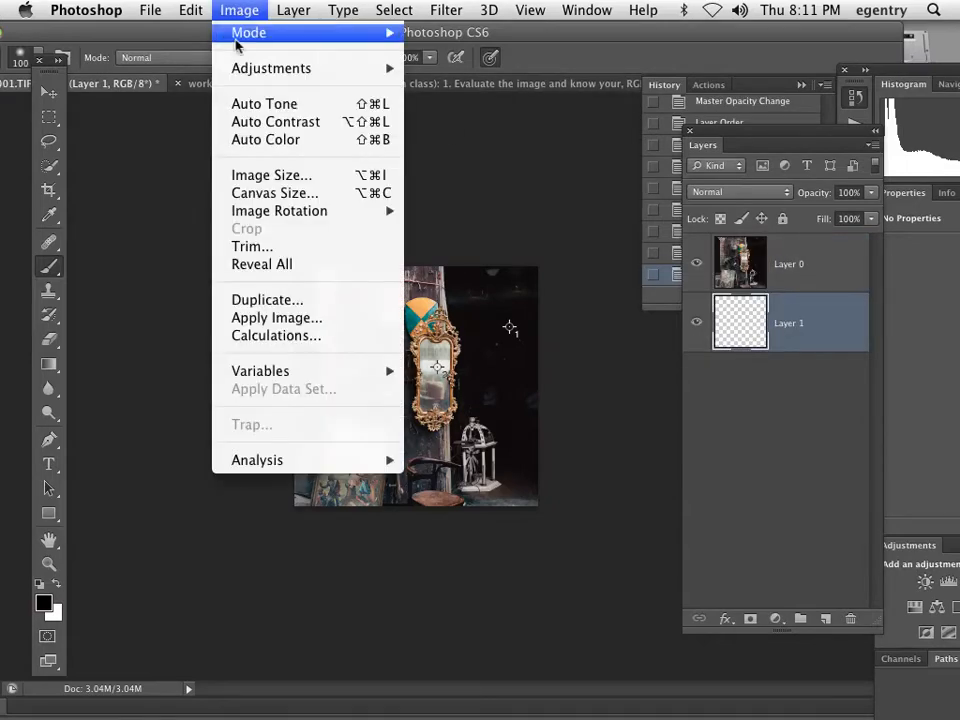
pyautogui.click(248, 195)
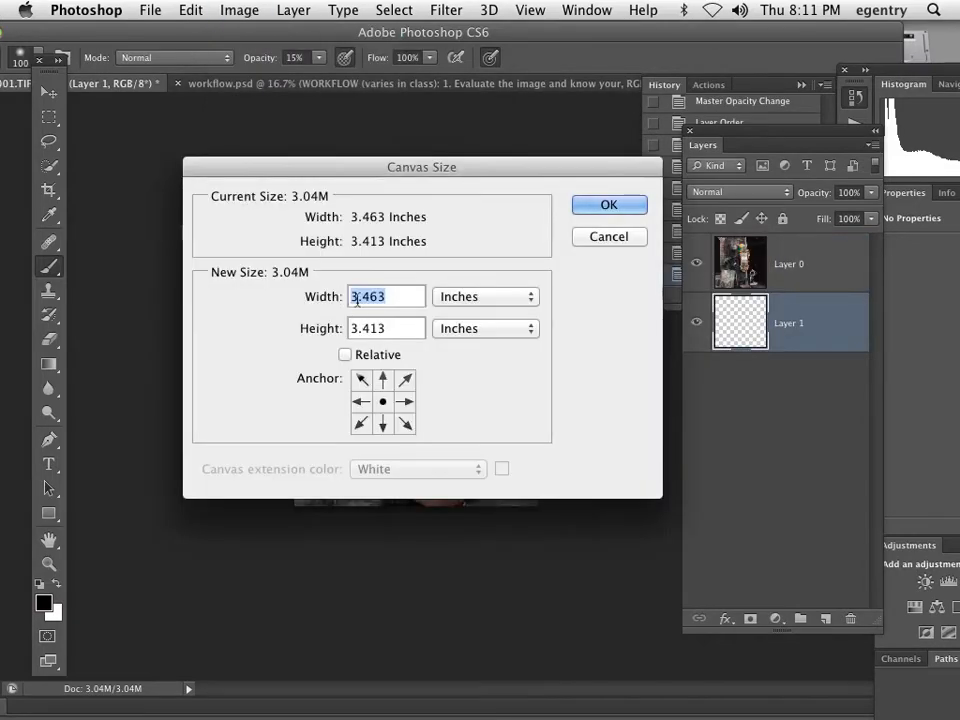
pyautogui.write('5')
pyautogui.moveTo(394, 328); pyautogui.dragTo(328, 328)
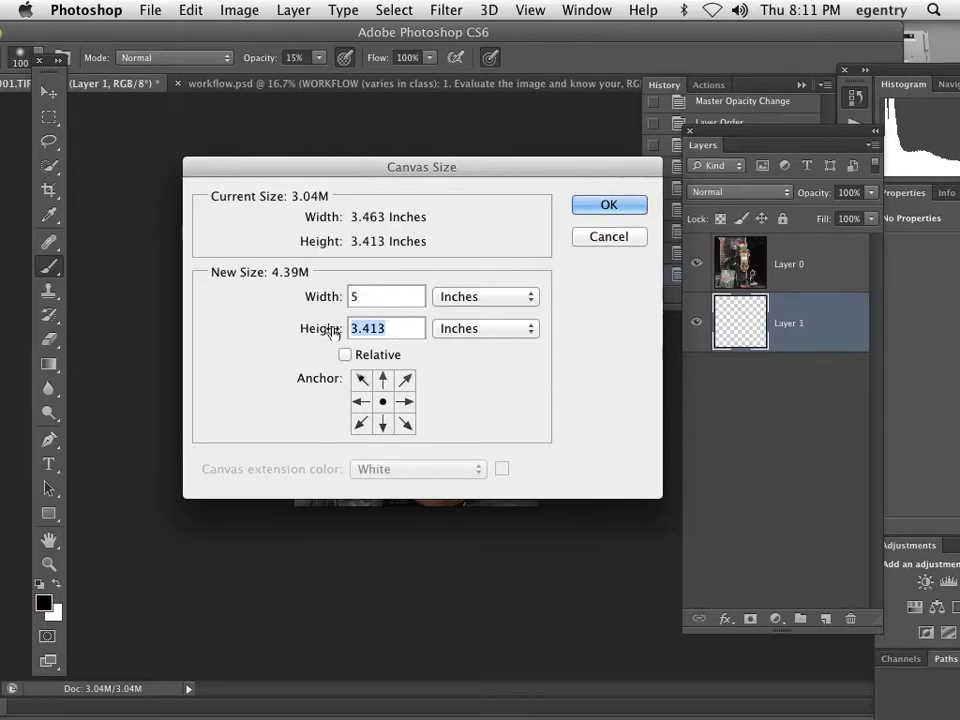
pyautogui.write('7')
pyautogui.click(609, 205)
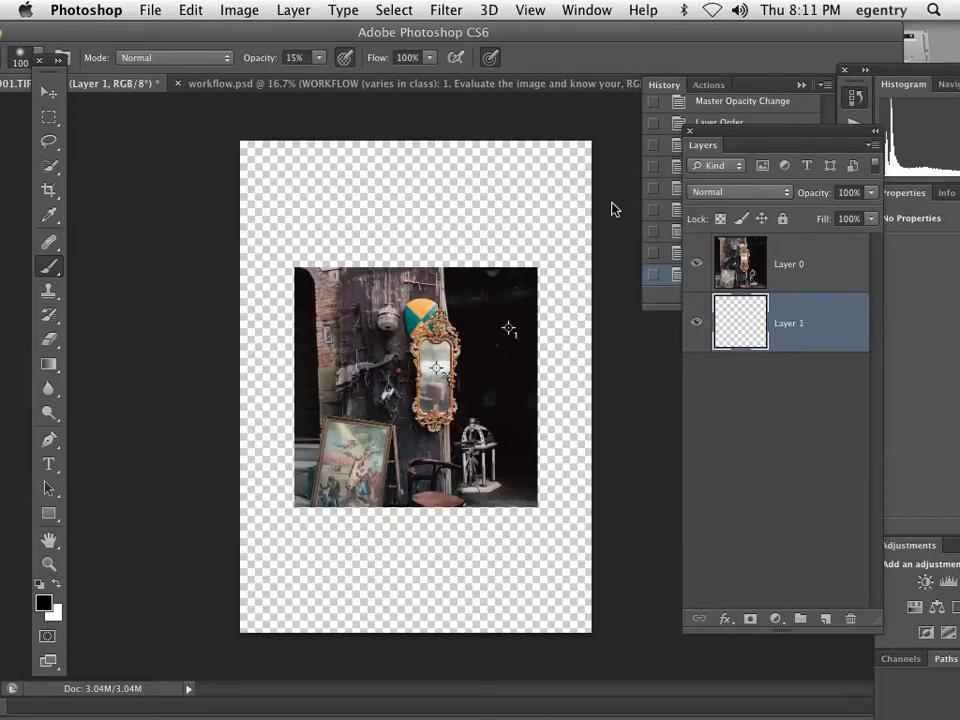
pyautogui.press('super+BackSpace')
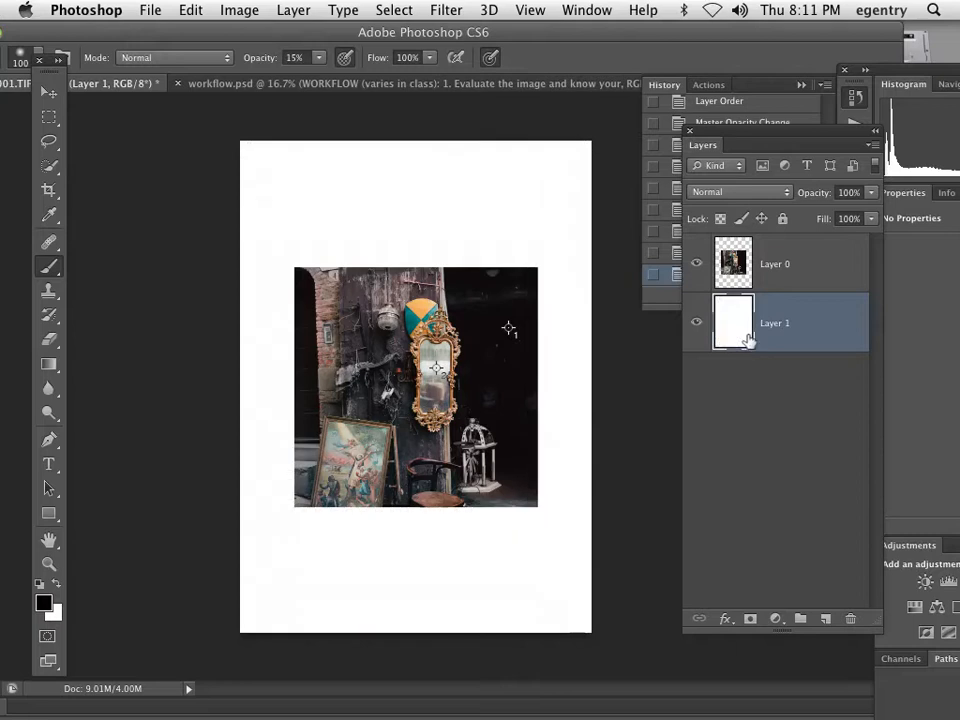
# Nudge the photo on Layer 0 slightly upward on the page
pyautogui.click(722, 268)
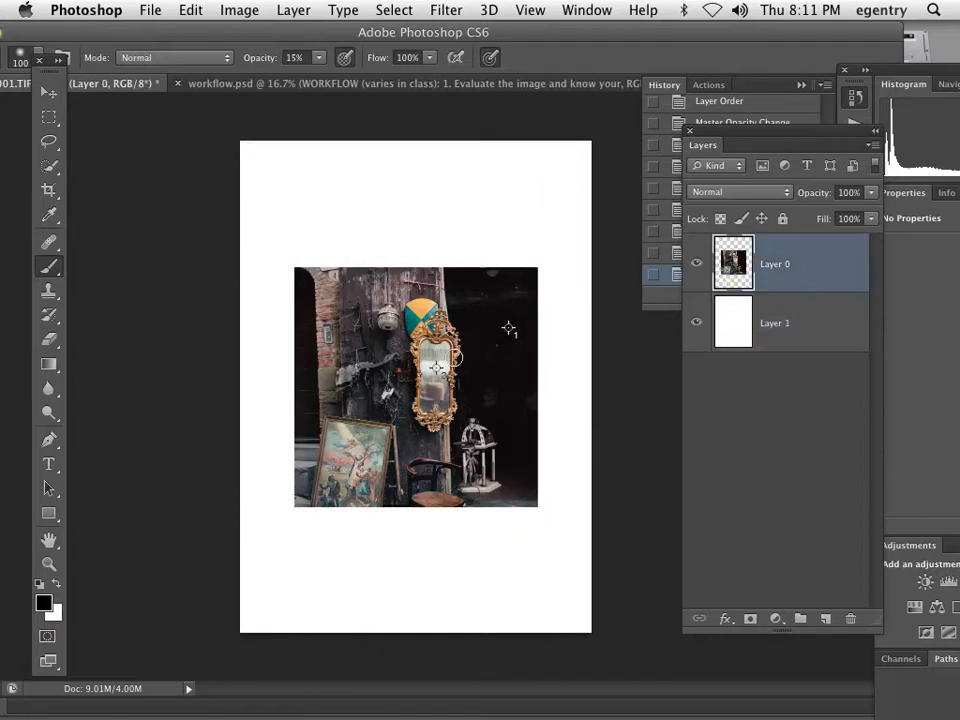
pyautogui.press('super+Up')
pyautogui.press('super+Up')
pyautogui.press('super+Up')
pyautogui.press('super+Up')
pyautogui.press('super+Up')
pyautogui.press('super+Up')
pyautogui.press('super+Up')
pyautogui.press('super+Up')
pyautogui.press('super+Up')
pyautogui.press('super+Up')
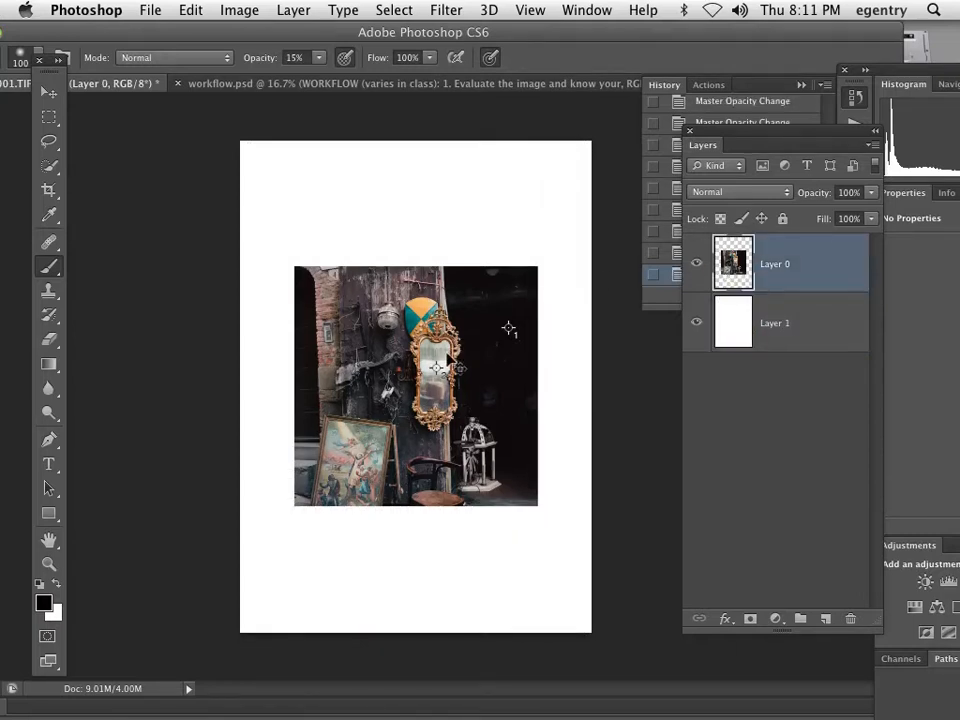
pyautogui.press('super+Up')
pyautogui.press('super+Up')
pyautogui.press('super+Up')
pyautogui.press('super+Up')
pyautogui.press('super+Up')
pyautogui.press('super+Up')
pyautogui.press('super+Up')
pyautogui.press('super+Up')
pyautogui.press('super+Up')
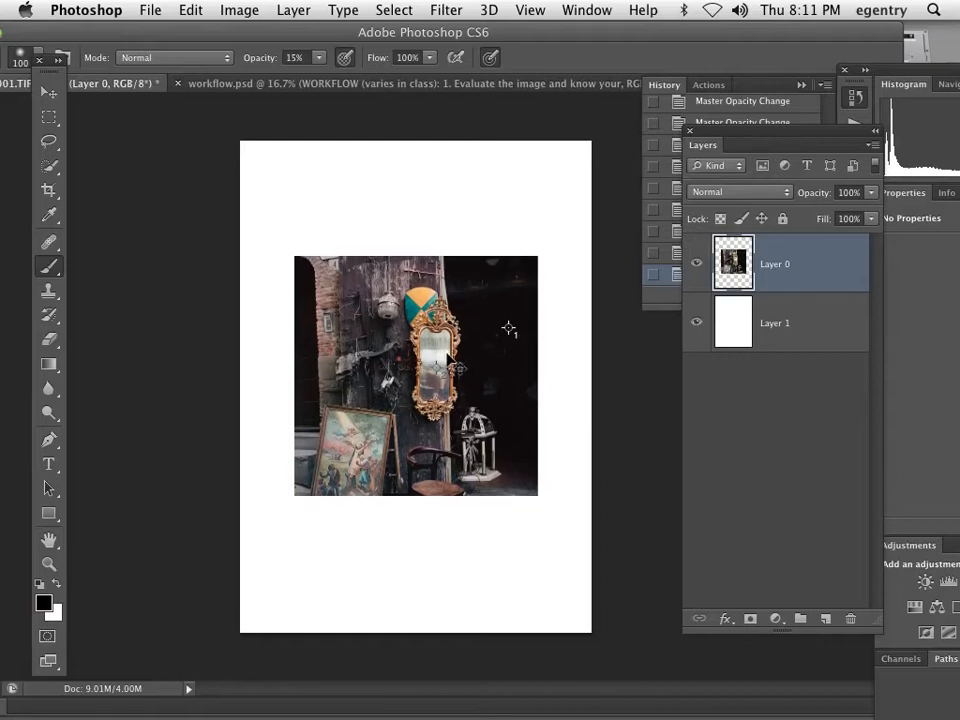
pyautogui.press('super+Up')
pyautogui.press('super+Up')
pyautogui.press('super+Up')
pyautogui.press('super+Up')
pyautogui.press('super+Up')
pyautogui.press('super+Up')
pyautogui.press('super+Up')
pyautogui.press('super+Up')
pyautogui.press('super+Up')
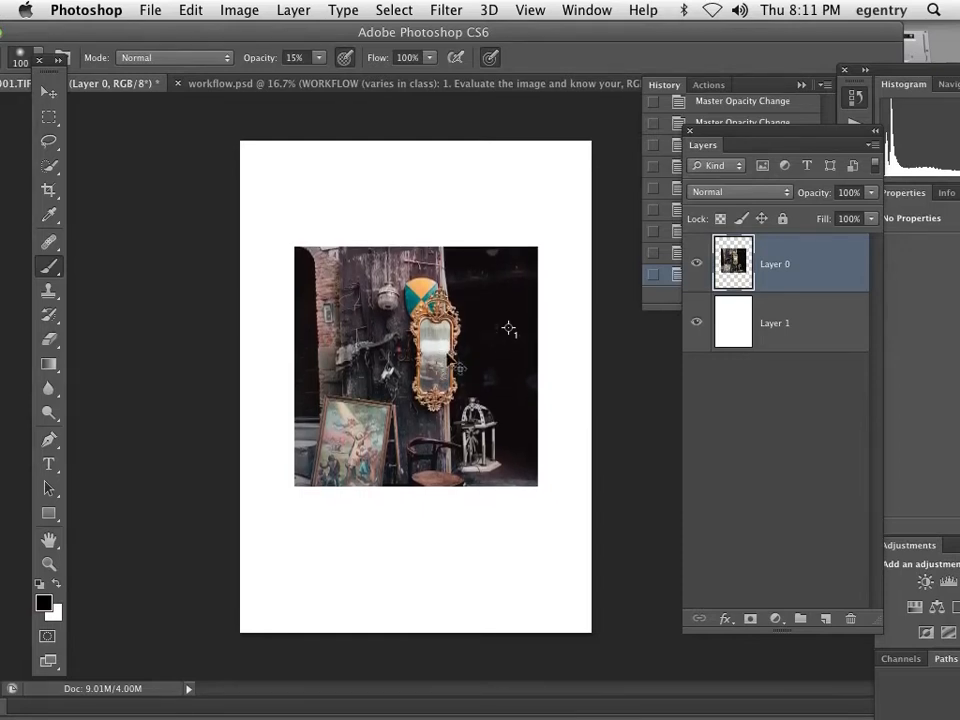
pyautogui.press('super+Up')
pyautogui.press('super+Up')
pyautogui.press('super+Up')
pyautogui.press('super+Up')
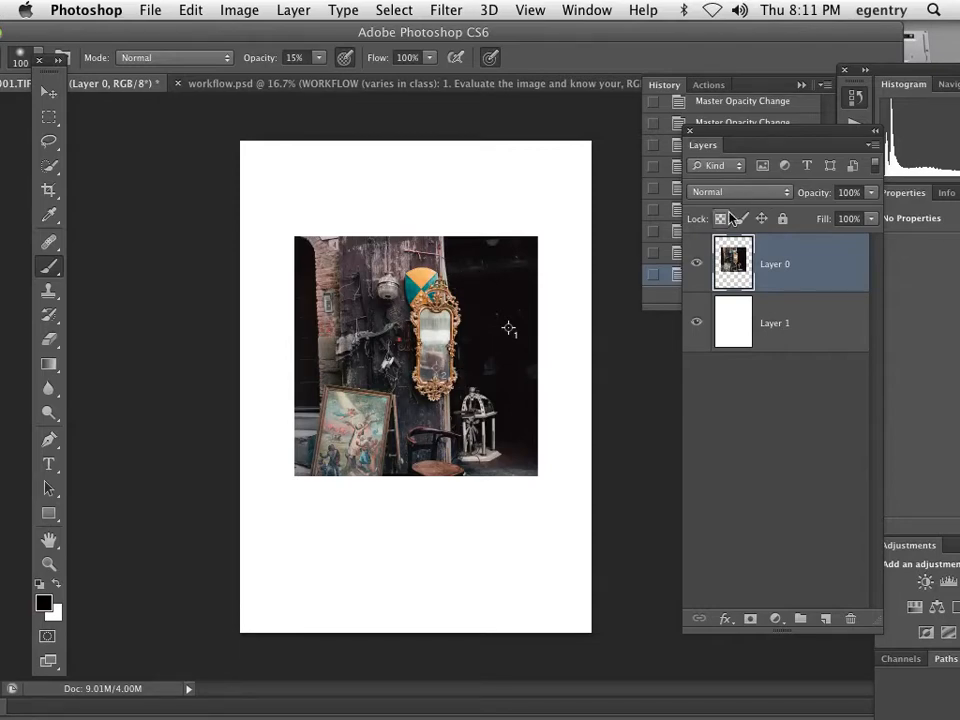
# Stroke the photo's outline on Layer 0 with a 1 px black center stroke and deselect
pyautogui.keyDown('super'); pyautogui.click(739, 269); pyautogui.keyUp('super')
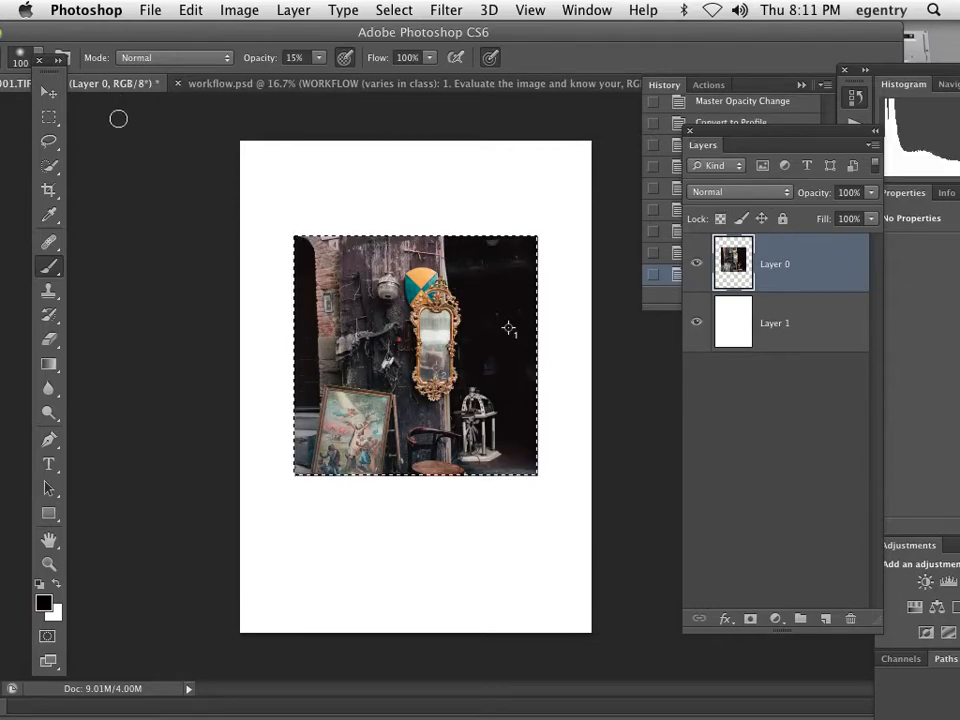
pyautogui.click(190, 10)
pyautogui.click(201, 335)
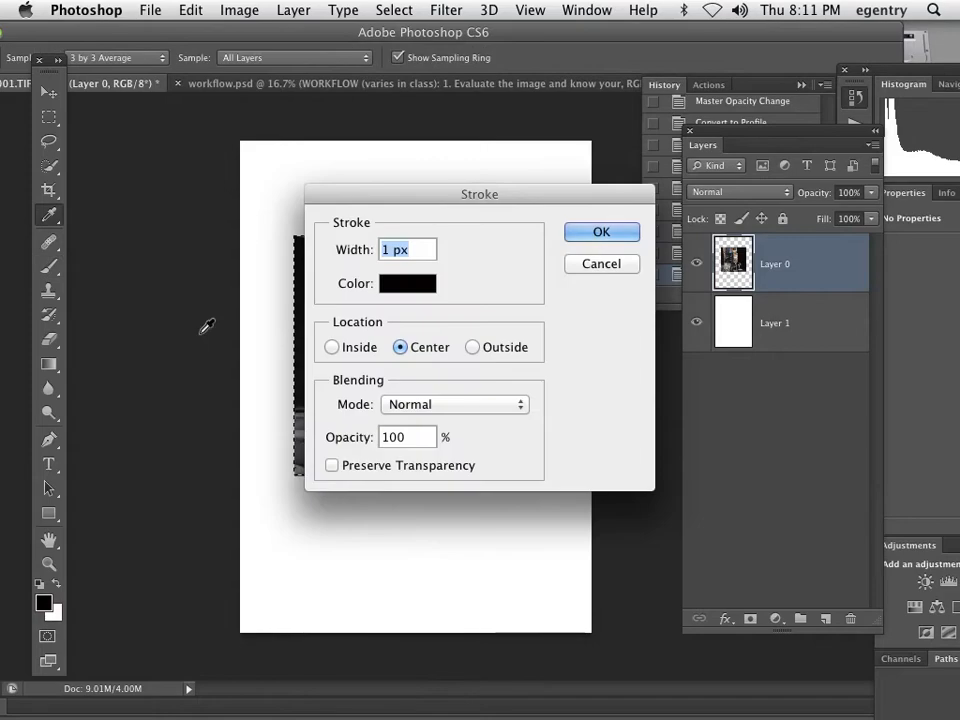
pyautogui.click(574, 229)
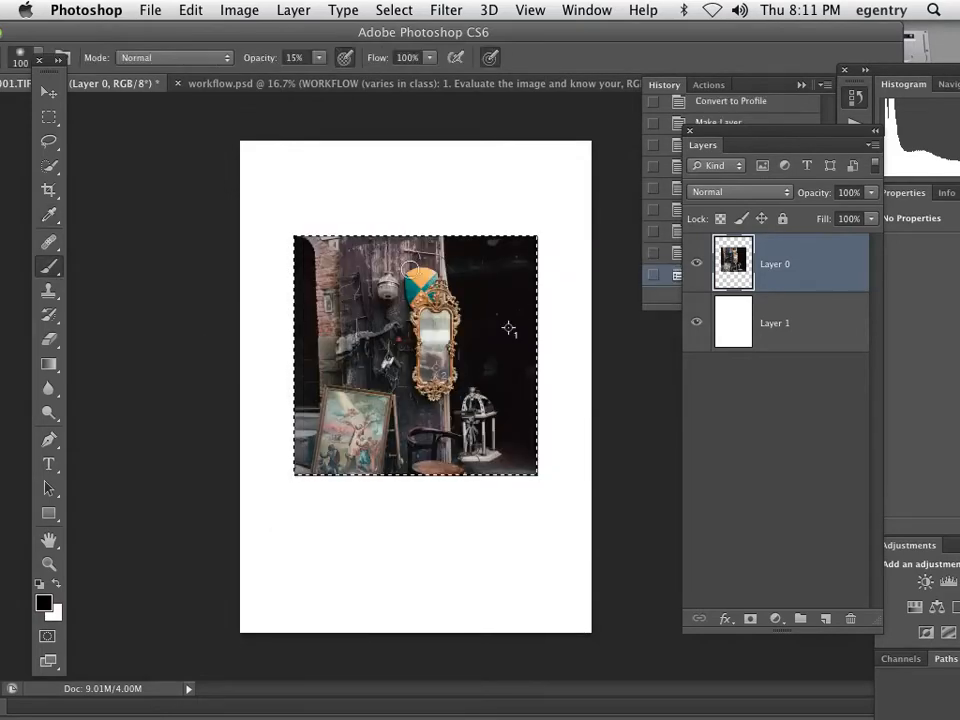
pyautogui.press('super+d')
# Zoom in on the photo's edge to inspect the stroke, then zoom back out
pyautogui.keyDown('super'); pyautogui.click(300, 343); pyautogui.keyUp('super')
pyautogui.keyDown('super'); pyautogui.click(301, 343); pyautogui.keyUp('super')
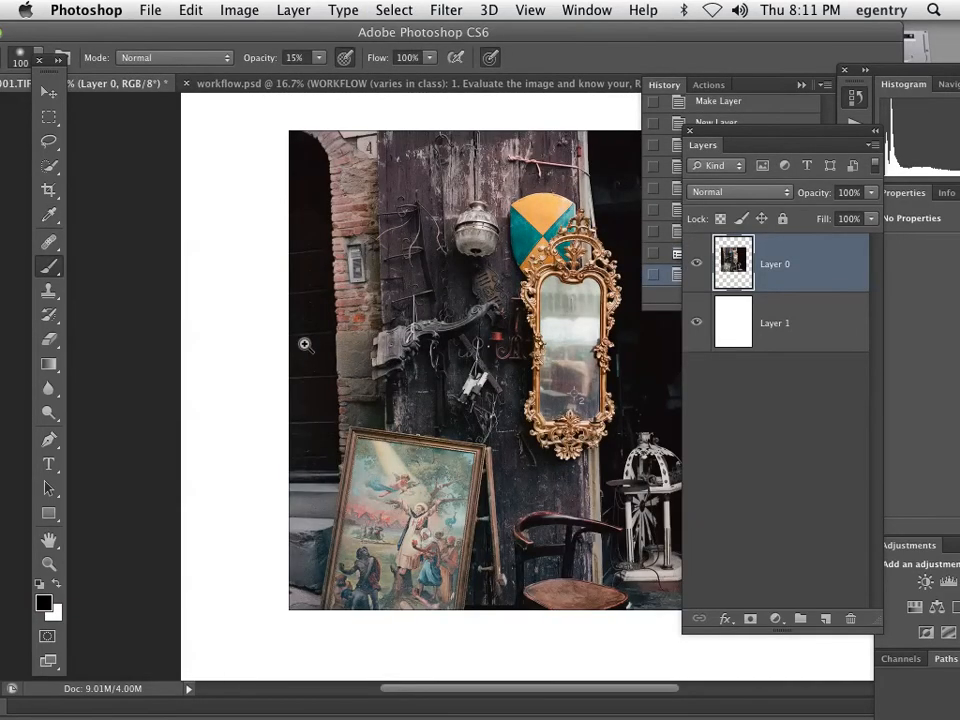
pyautogui.keyDown('super'); pyautogui.click(302, 343); pyautogui.keyUp('super')
pyautogui.moveTo(427, 368); pyautogui.dragTo(217, 241)
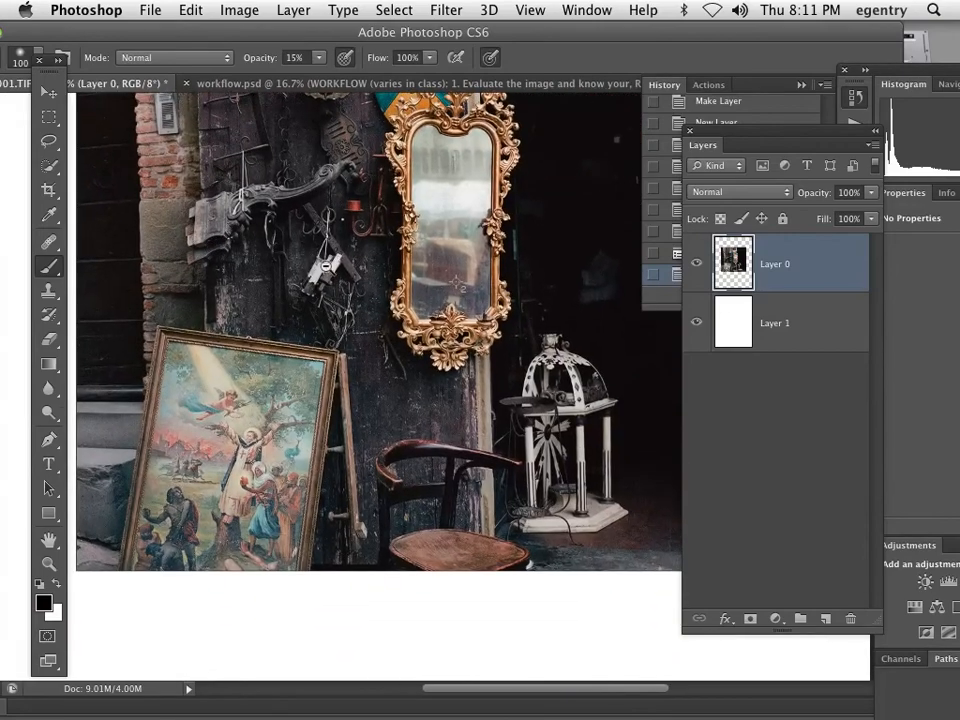
pyautogui.keyDown('alt'); pyautogui.click(328, 268); pyautogui.keyUp('alt')
pyautogui.keyDown('alt'); pyautogui.click(328, 268); pyautogui.keyUp('alt')
pyautogui.keyDown('alt'); pyautogui.click(328, 268); pyautogui.keyUp('alt')
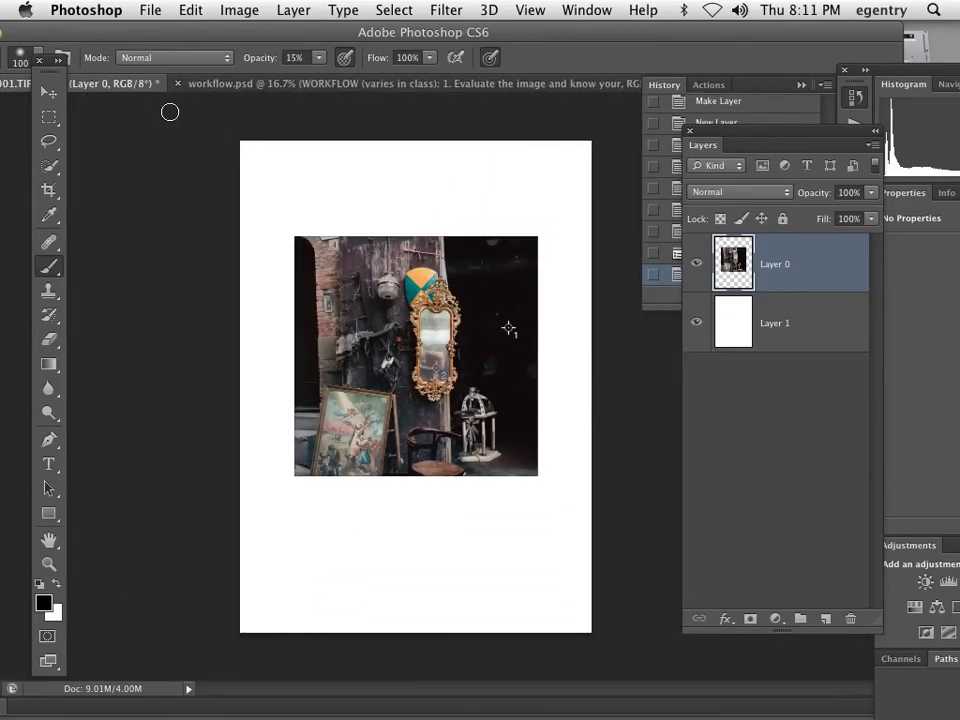
# Save a JPEG copy to the Desktop, replacing the file name with the user's own name
pyautogui.click(150, 10)
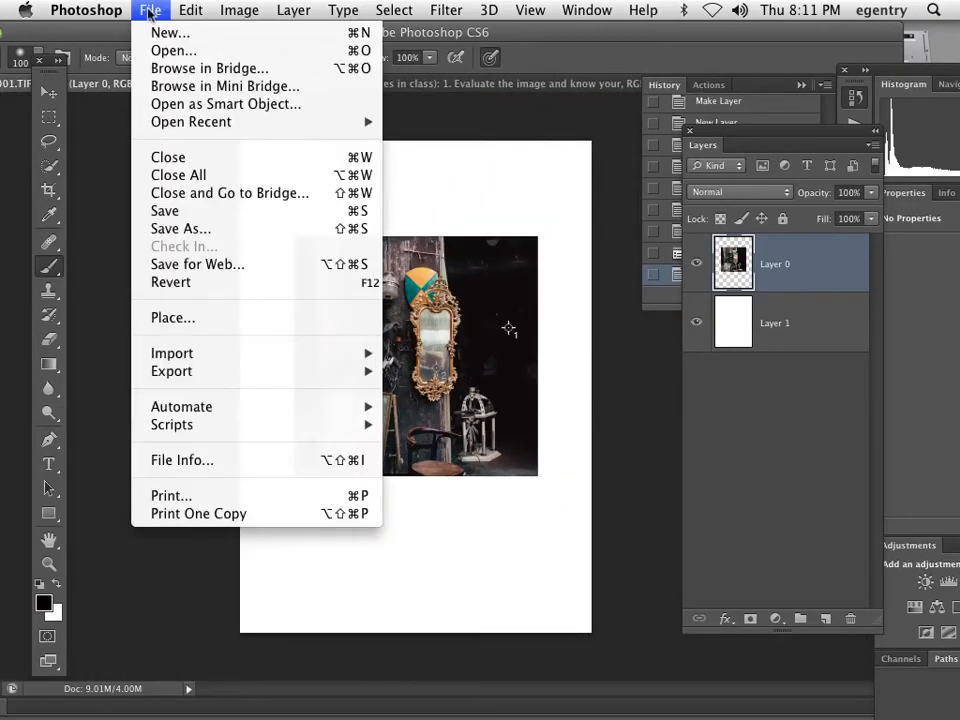
pyautogui.click(182, 229)
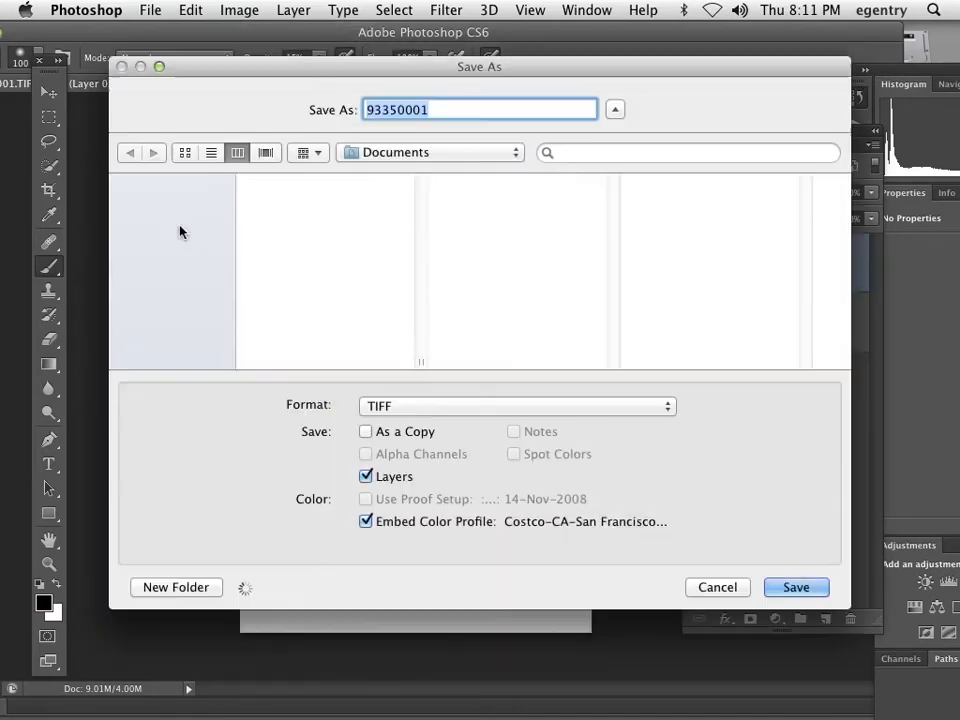
pyautogui.click(404, 406)
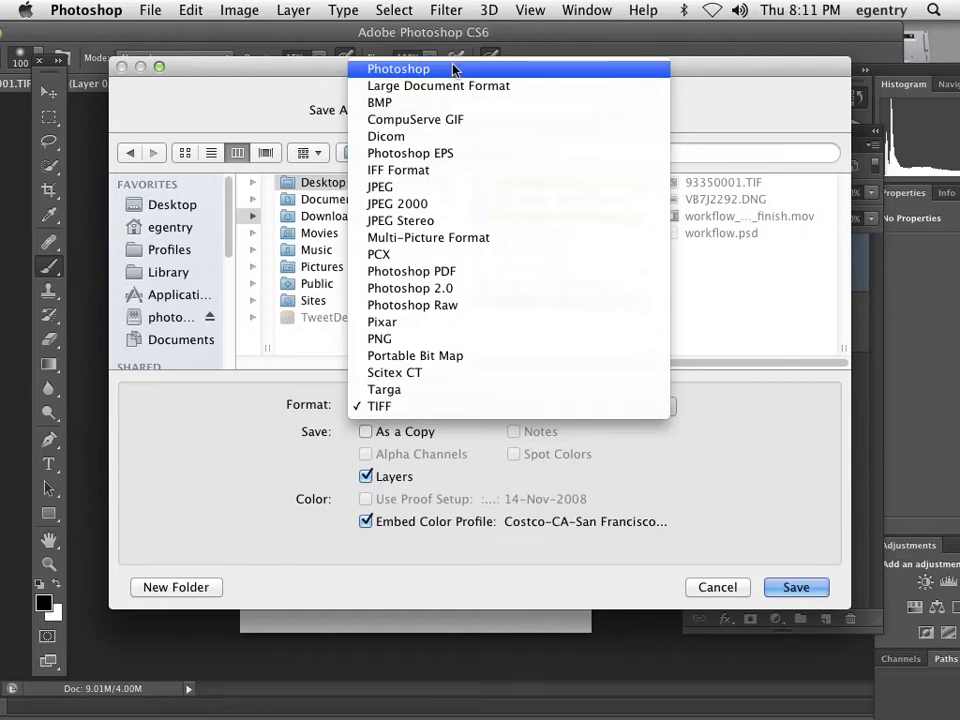
pyautogui.click(440, 188)
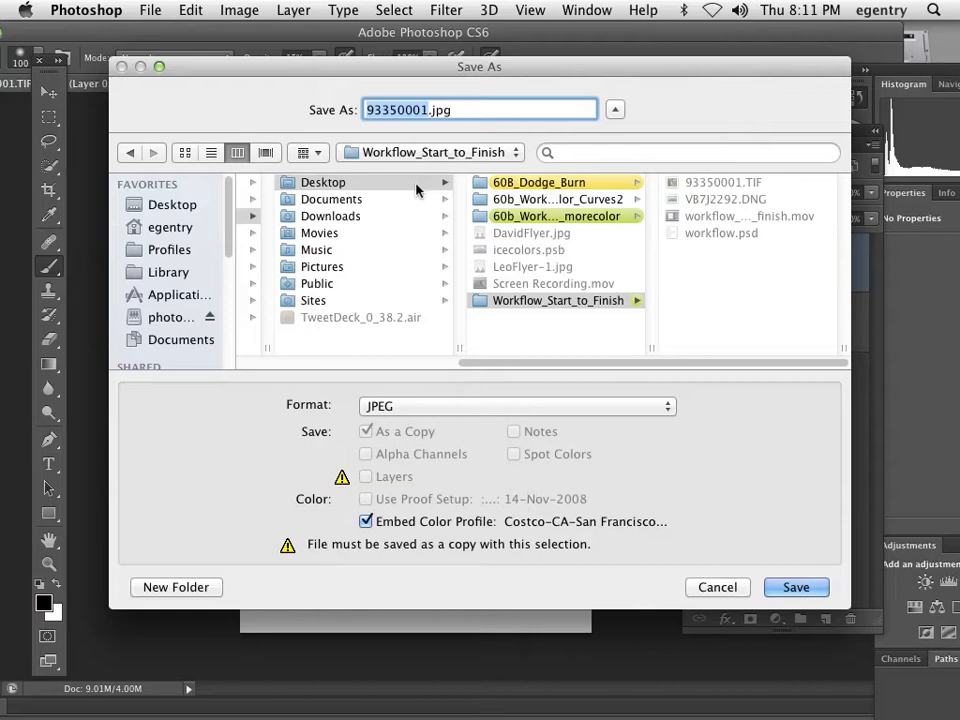
pyautogui.click(403, 186)
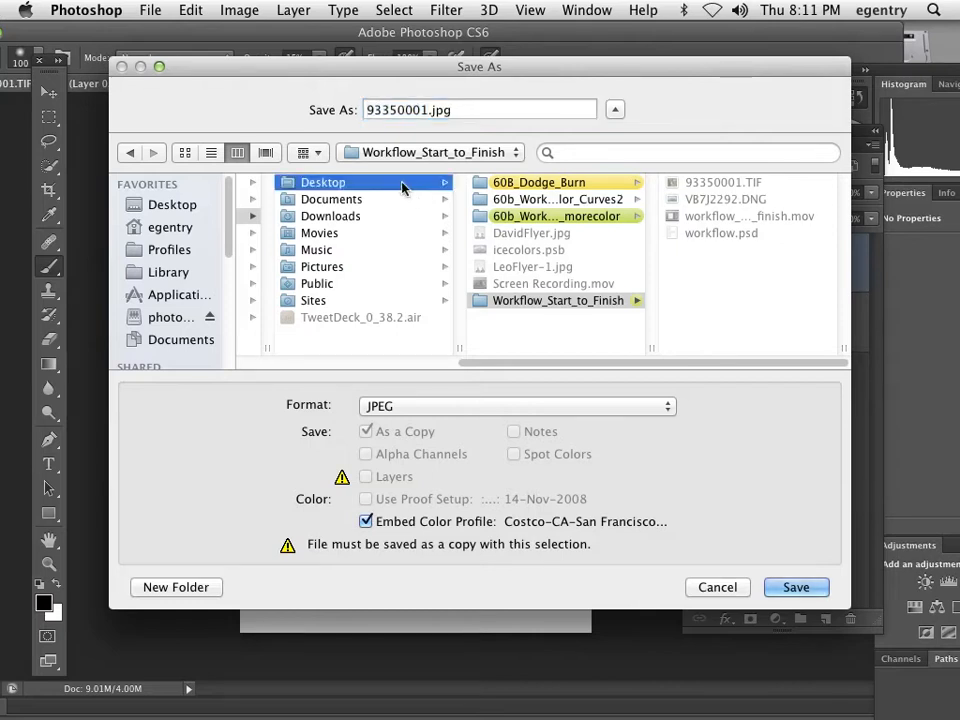
pyautogui.click(186, 211)
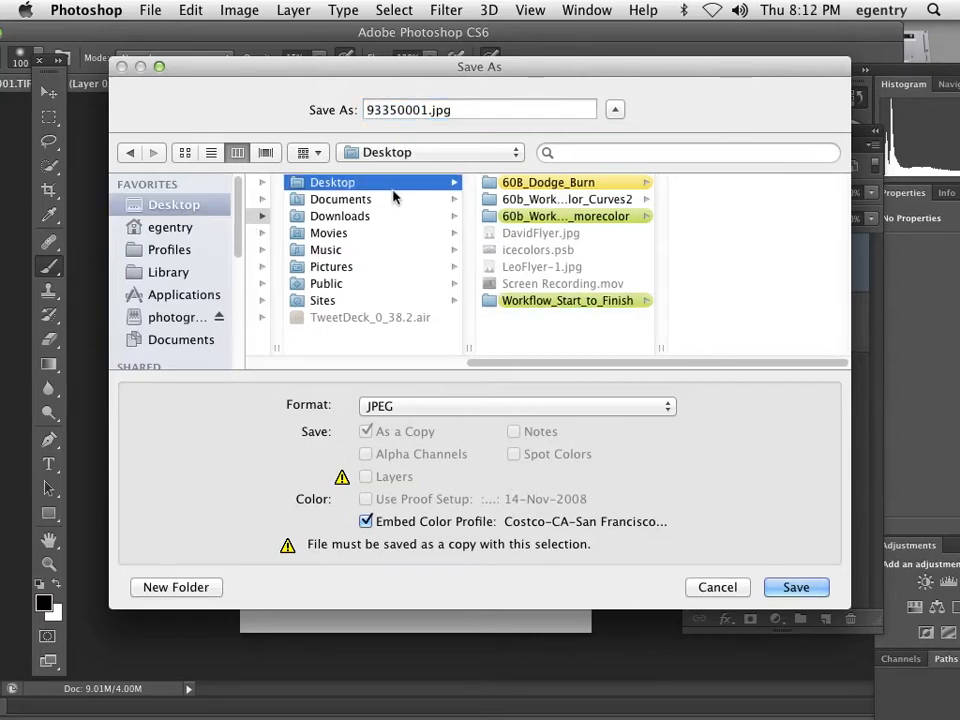
pyautogui.doubleClick(427, 115)
pyautogui.write('erik')
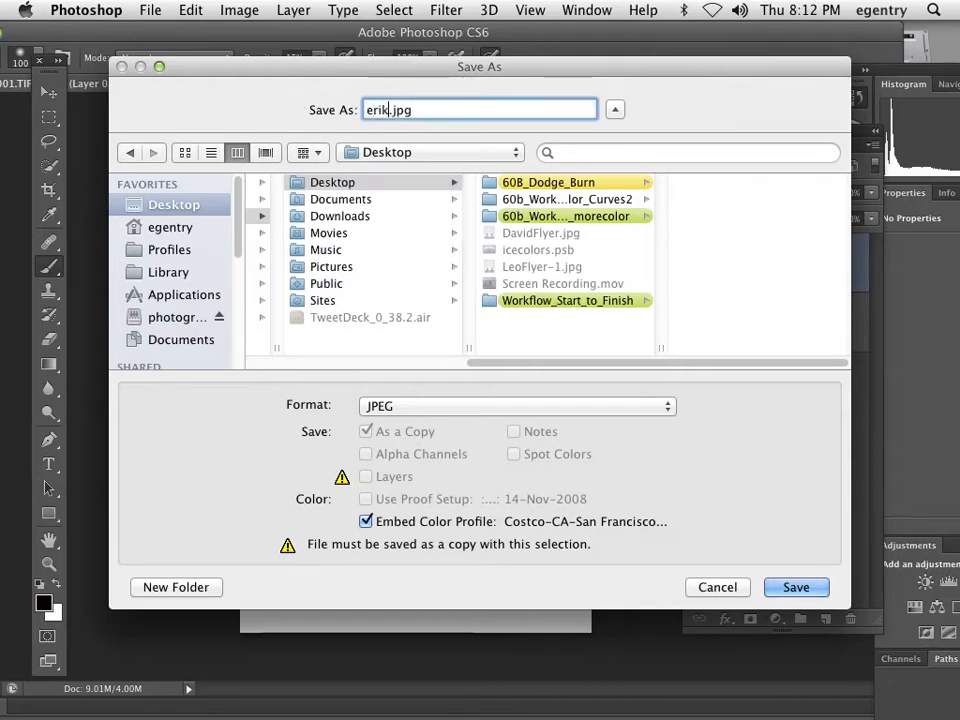
pyautogui.write('a_gentry')
pyautogui.press('Return')
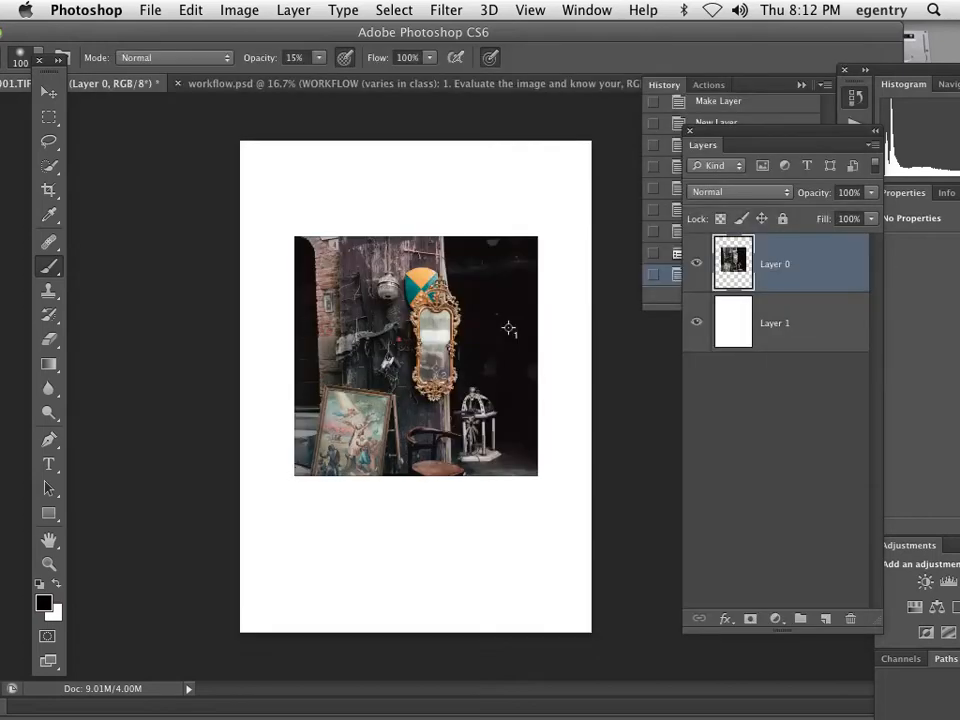
# Set the JPEG Options quality to 9 (High) and confirm the save
pyautogui.moveTo(478, 206); pyautogui.dragTo(317, 118)
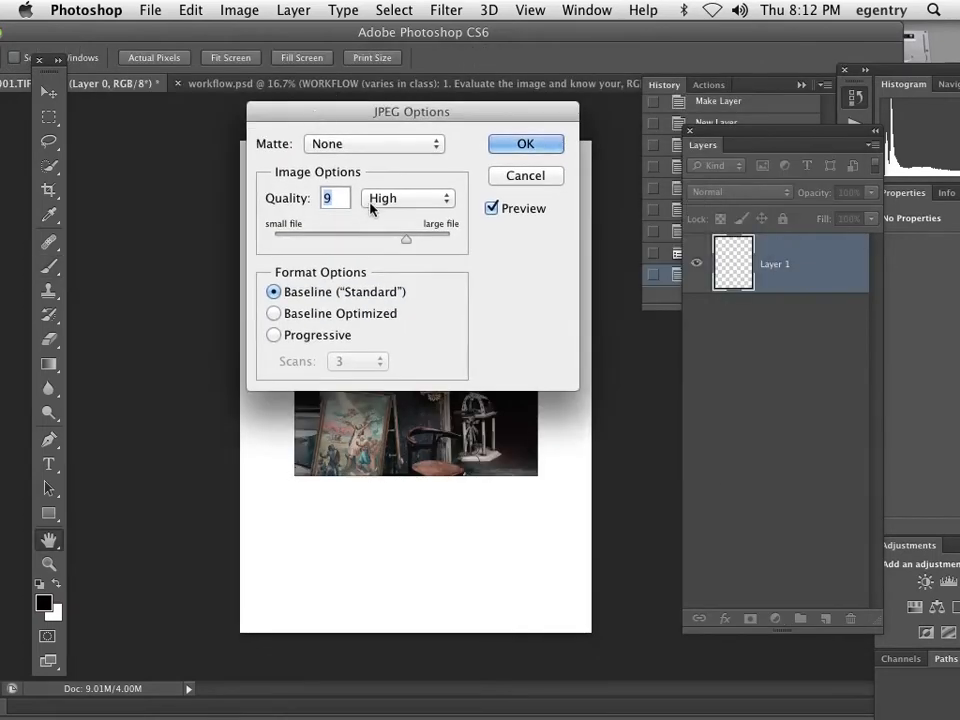
pyautogui.moveTo(406, 240); pyautogui.dragTo(460, 245)
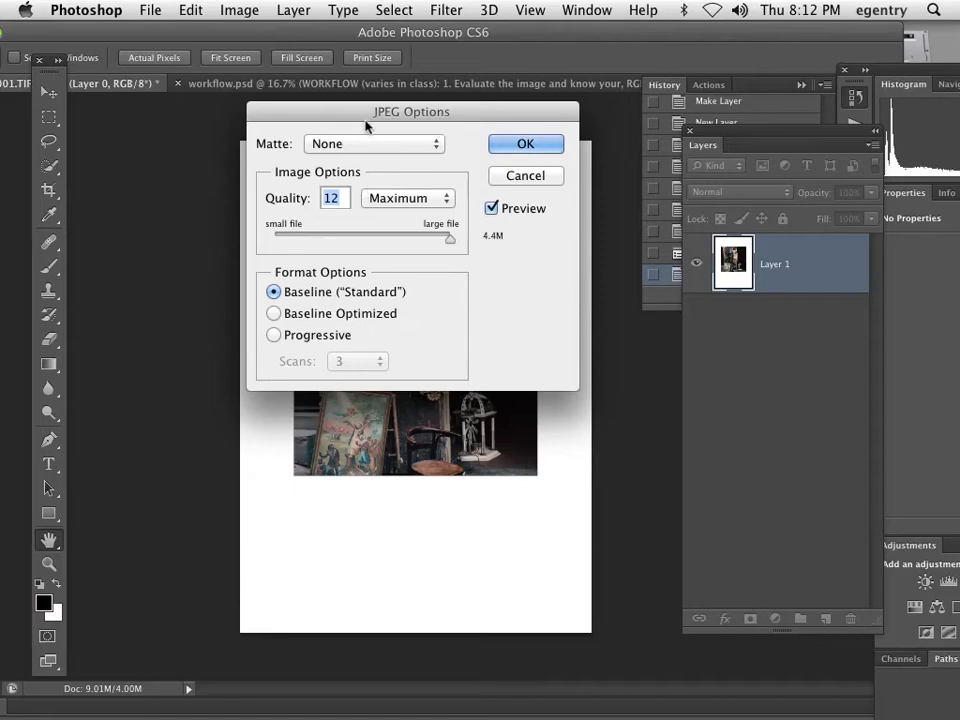
pyautogui.moveTo(366, 126); pyautogui.dragTo(244, 75)
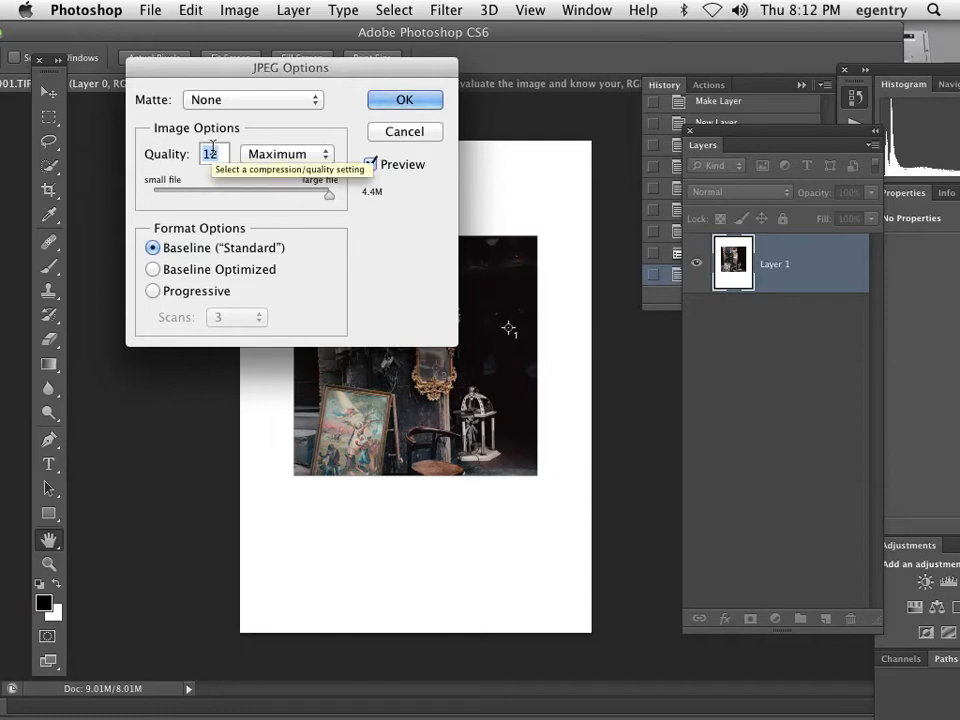
pyautogui.write('10')
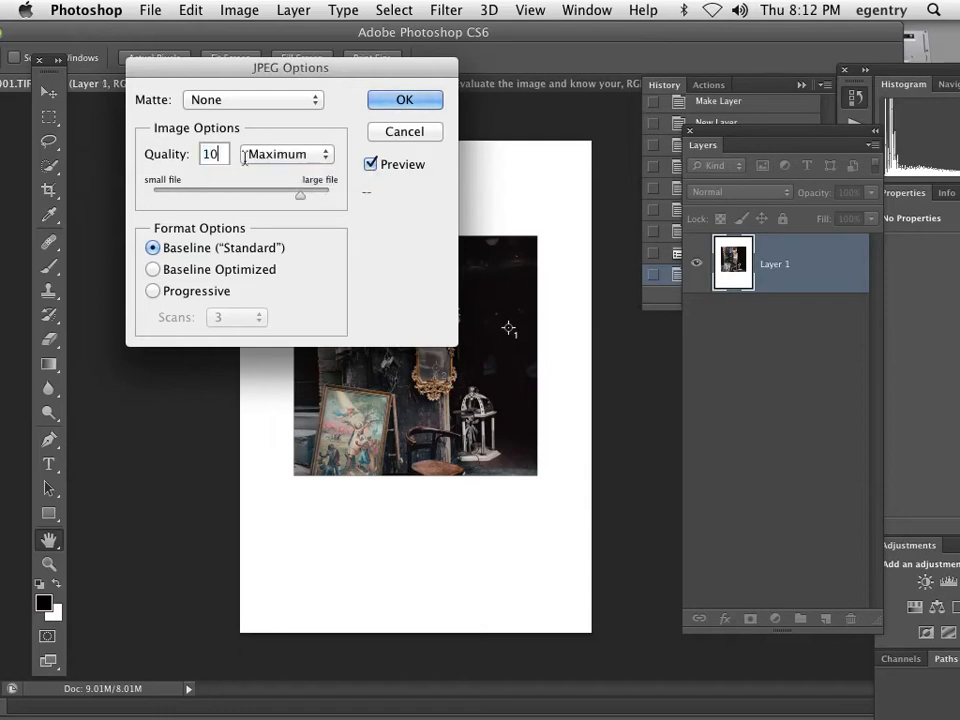
pyautogui.moveTo(300, 195); pyautogui.dragTo(298, 199)
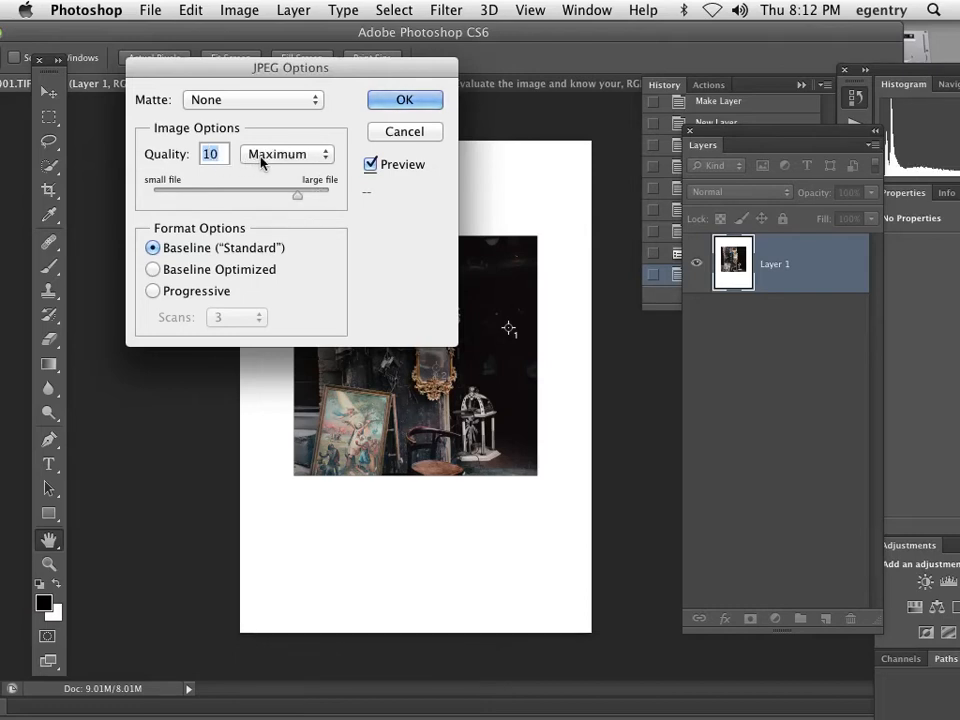
pyautogui.click(262, 163)
pyautogui.click(258, 137)
pyautogui.write('8')
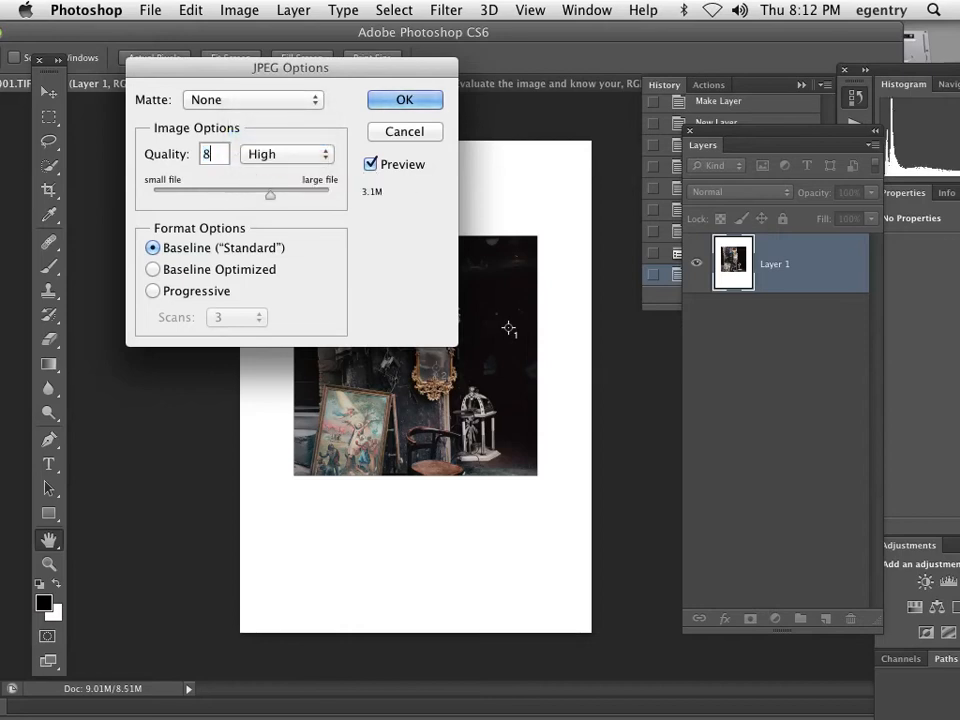
pyautogui.press('BackSpace')
pyautogui.write('9')
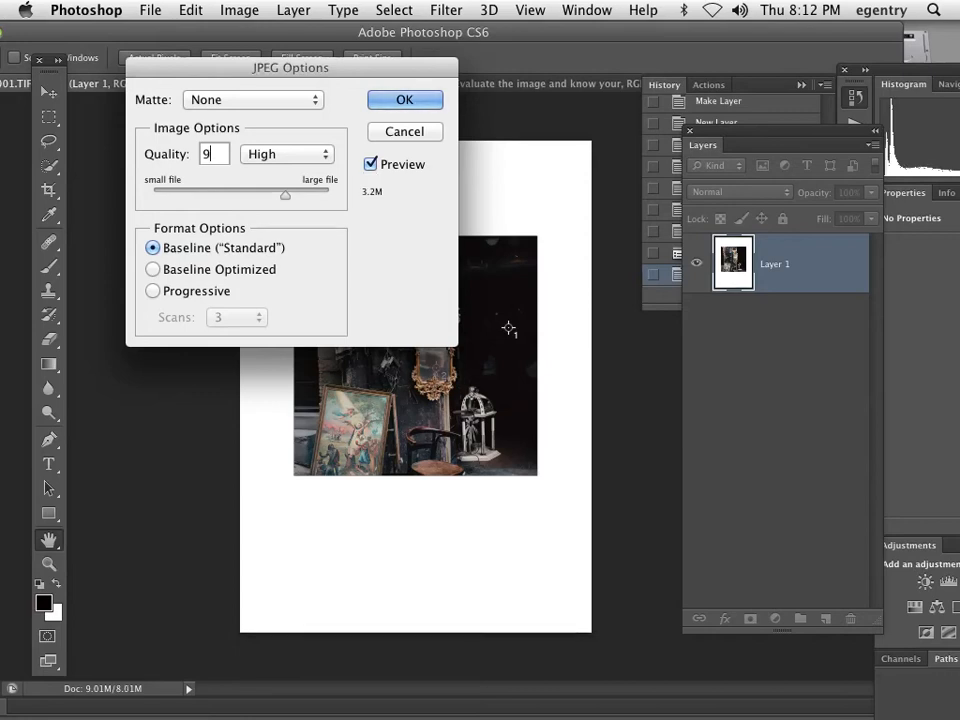
pyautogui.click(395, 104)
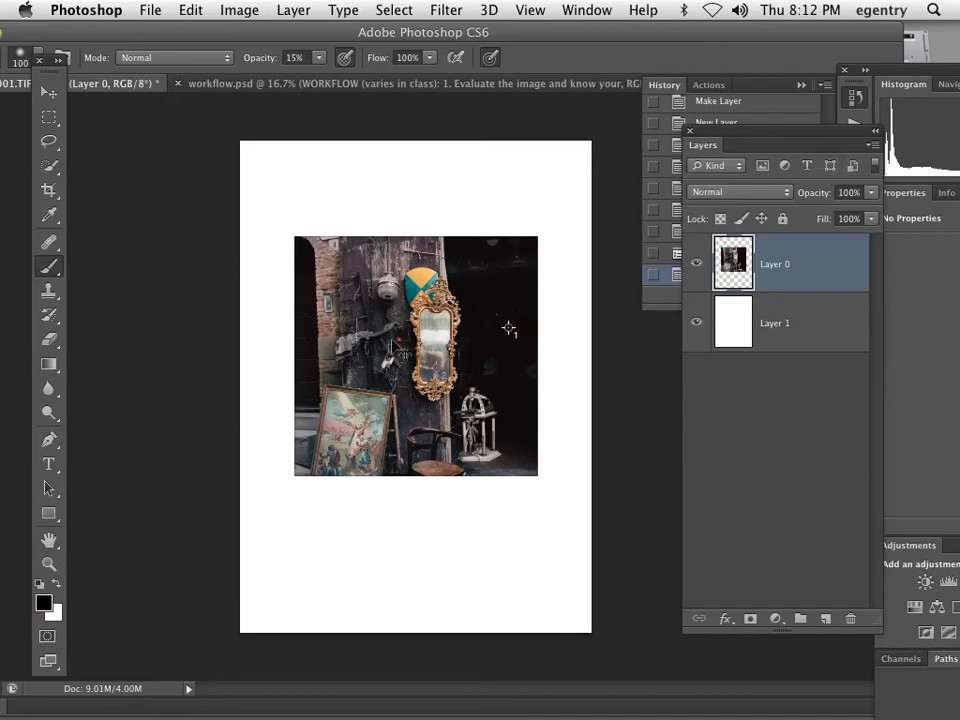
# Close the photo without saving, close workflow.psd, and minimise Photoshop
pyautogui.press('super+w')
pyautogui.click(410, 275)
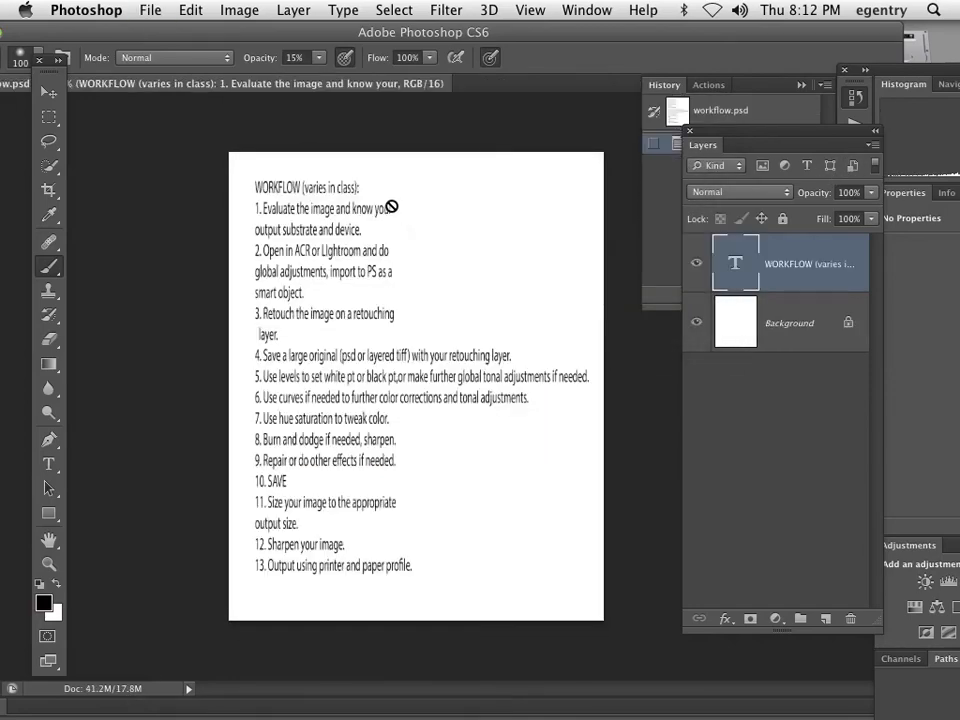
pyautogui.press('super+w')
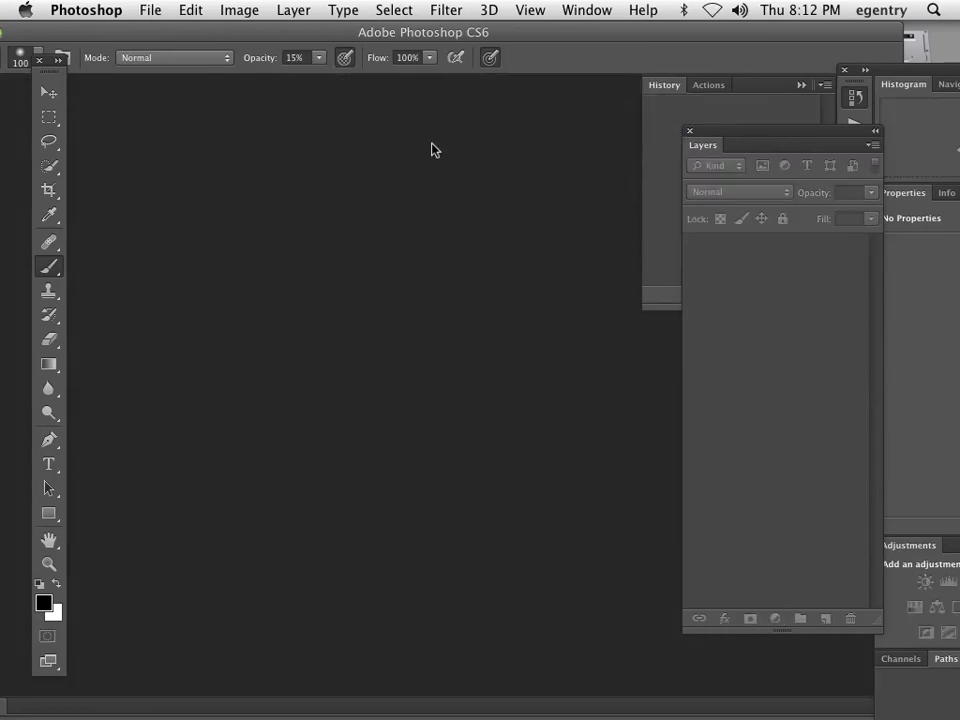
pyautogui.moveTo(21, 34); pyautogui.dragTo(87, 35)
pyautogui.click(50, 37)
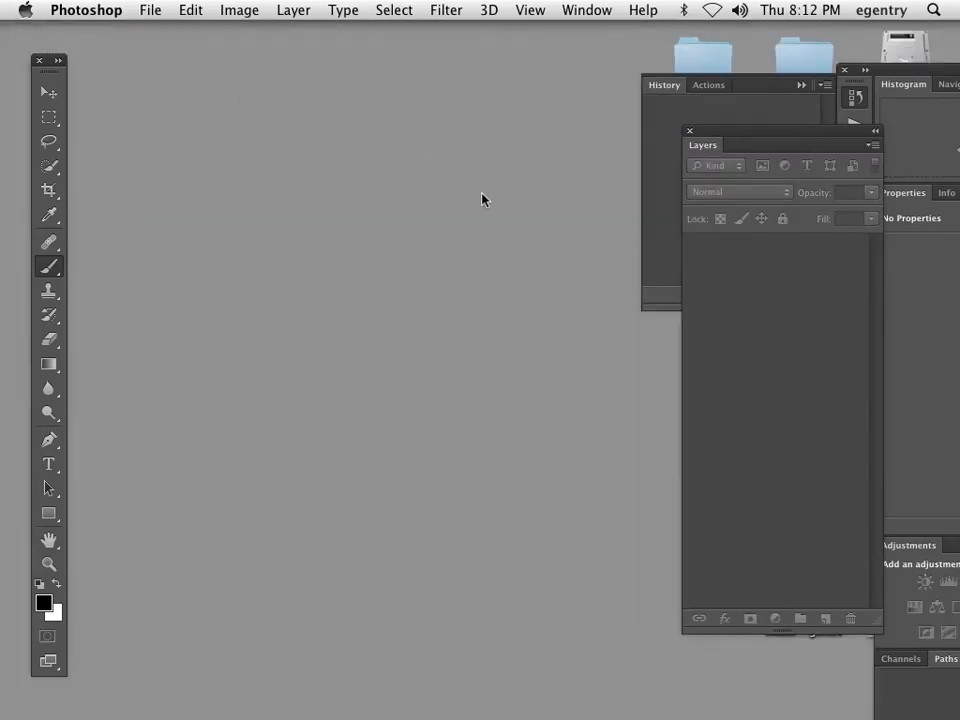
# Check the saved JPEG's Info on the Desktop (2 MB JPEG), then launch QuickTime Player
pyautogui.click(800, 268)
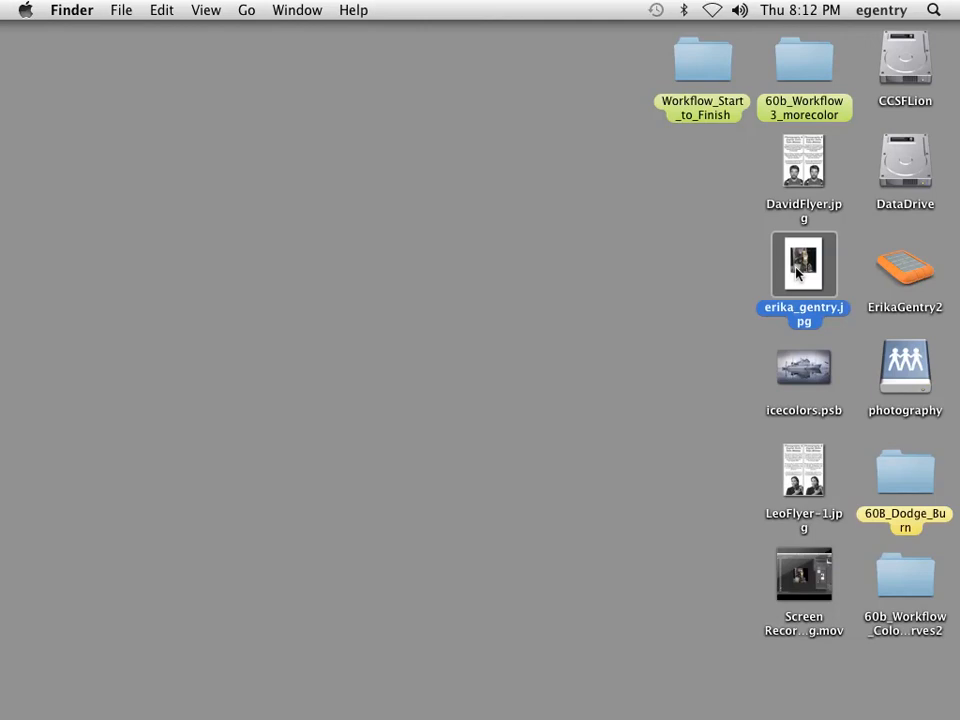
pyautogui.press('super+i')
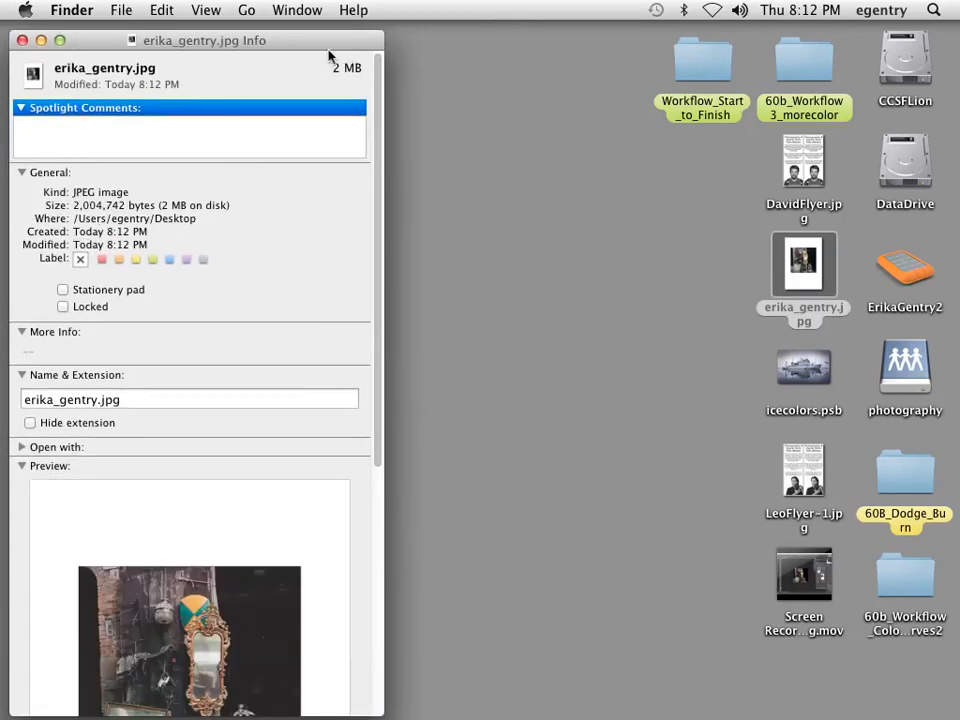
pyautogui.press('super+w')
pyautogui.moveTo(527, 700)
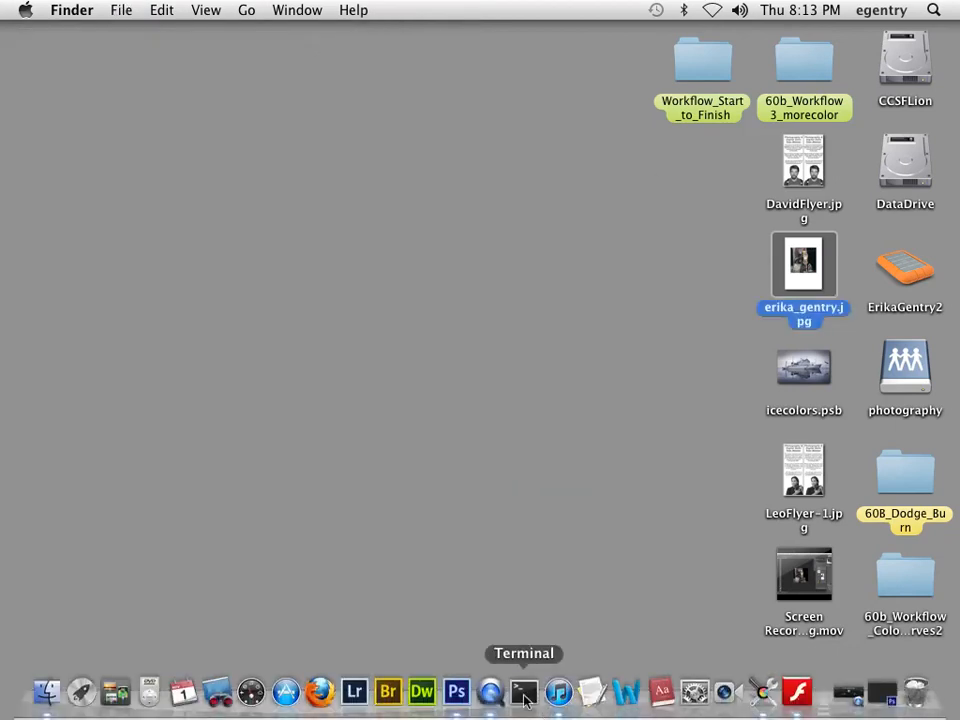
pyautogui.click(490, 693)
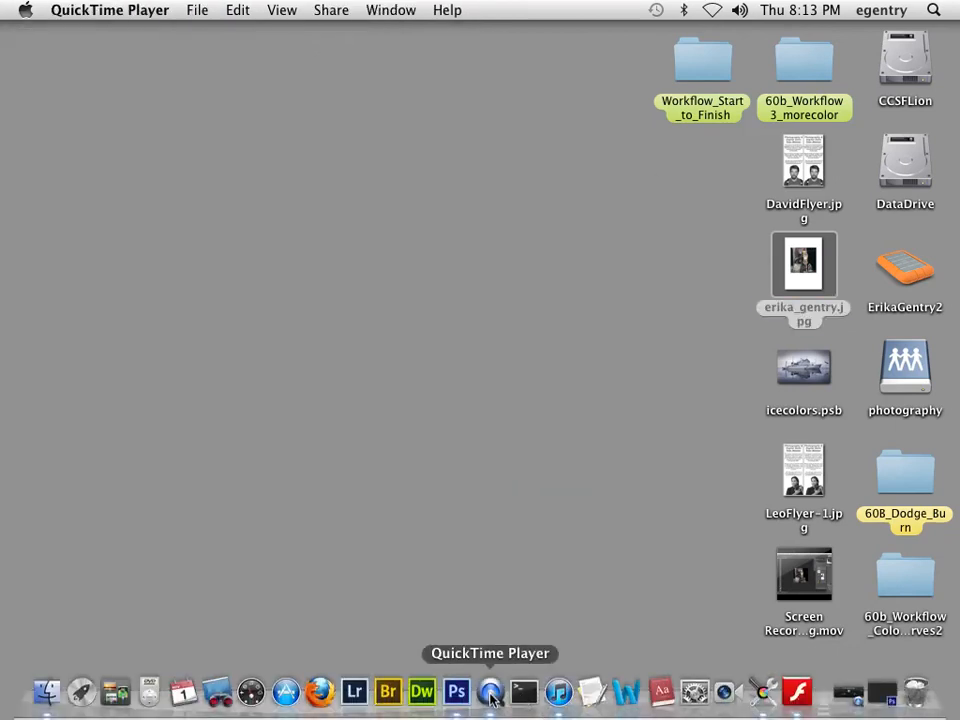